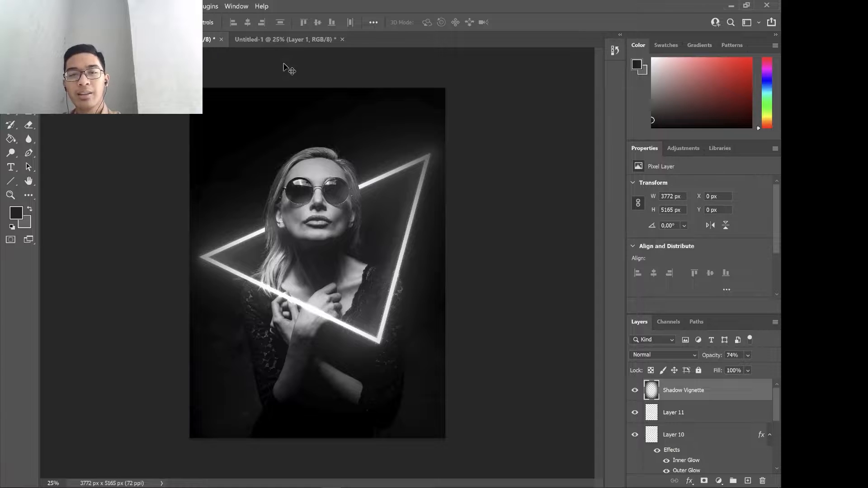
Switch to the Untitled-1 document with the unedited portrait and activate the Pen tool.
{"action": "left_click", "coordinate": [287, 39]}
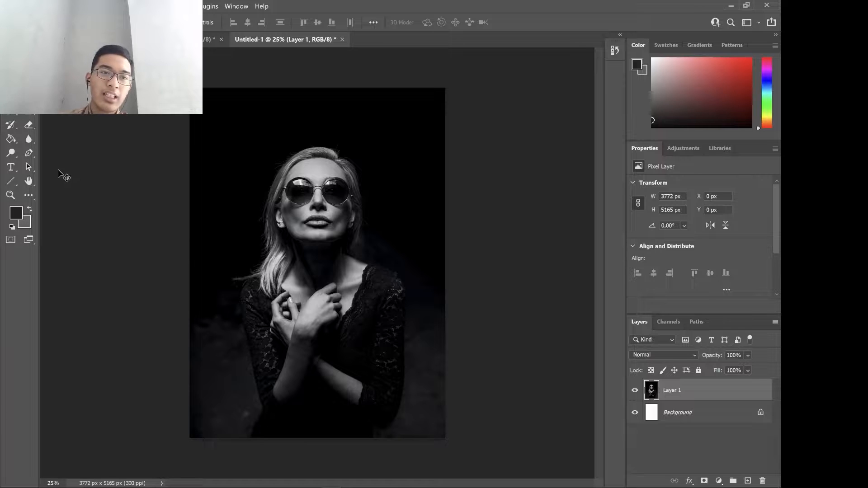
{"action": "left_click", "coordinate": [29, 154]}
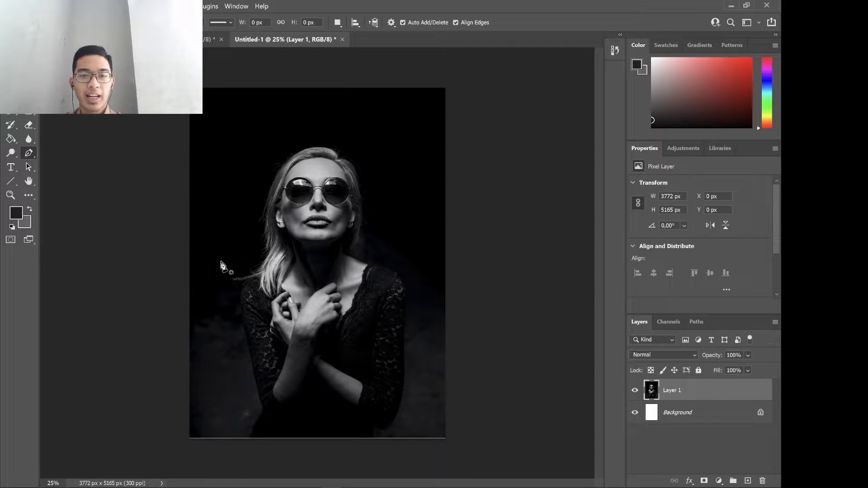
{"action": "left_click", "coordinate": [207, 262]}
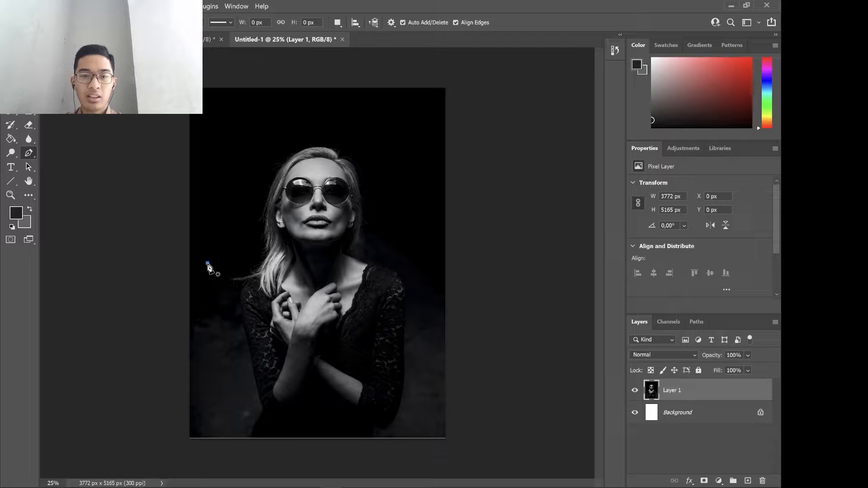
{"action": "left_click", "coordinate": [414, 196]}
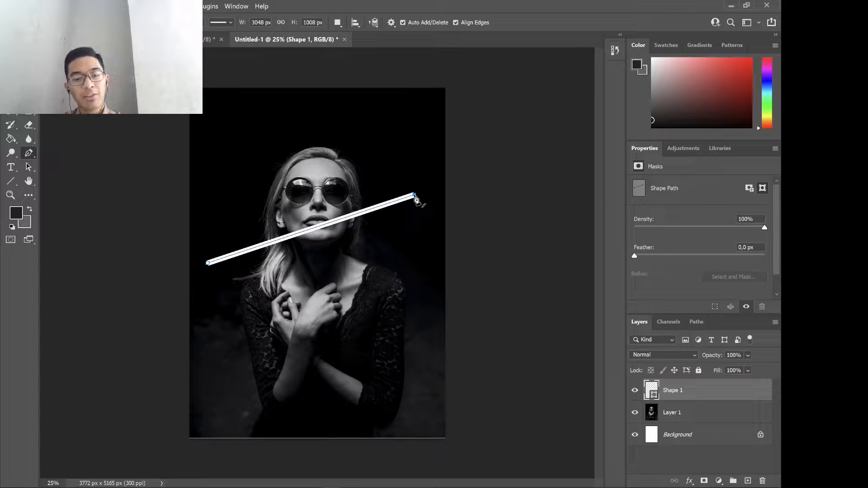
{"action": "key", "text": "ctrl+z"}
{"action": "key", "text": "ctrl+z"}
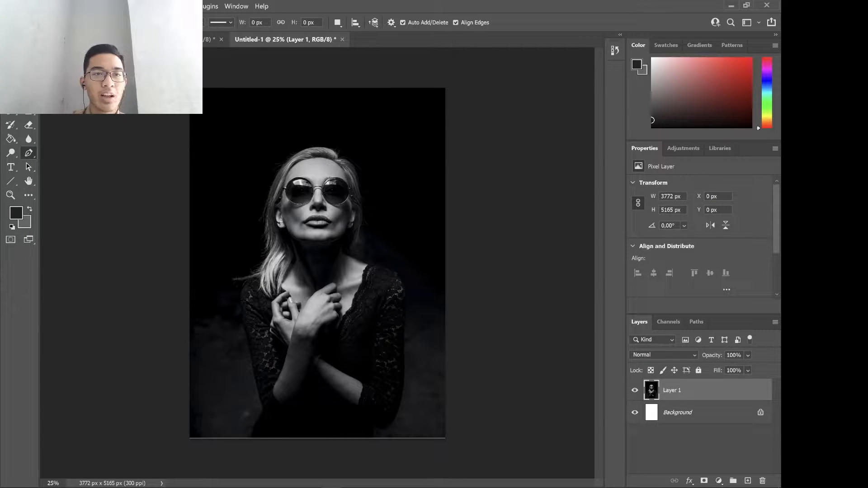
Review the Pen tool's Shape mode, stroke color and stroke width settings, leaving them as they are.
{"action": "left_click", "coordinate": [63, 42]}
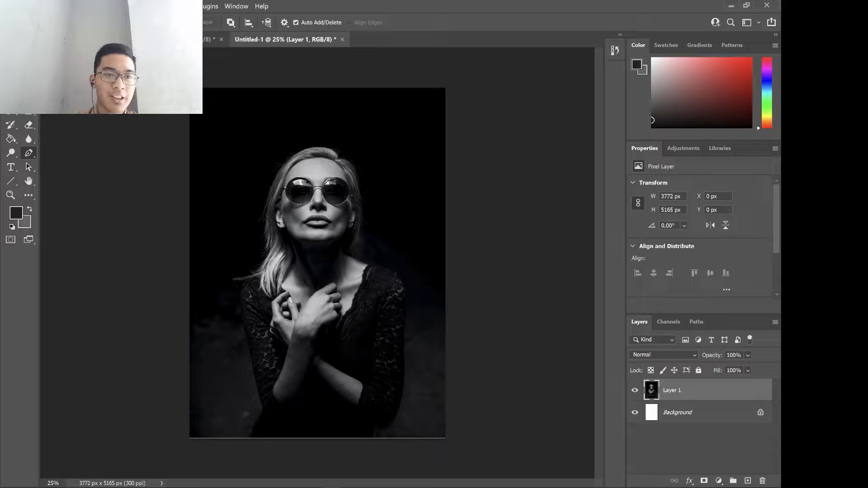
{"action": "left_click", "coordinate": [63, 33]}
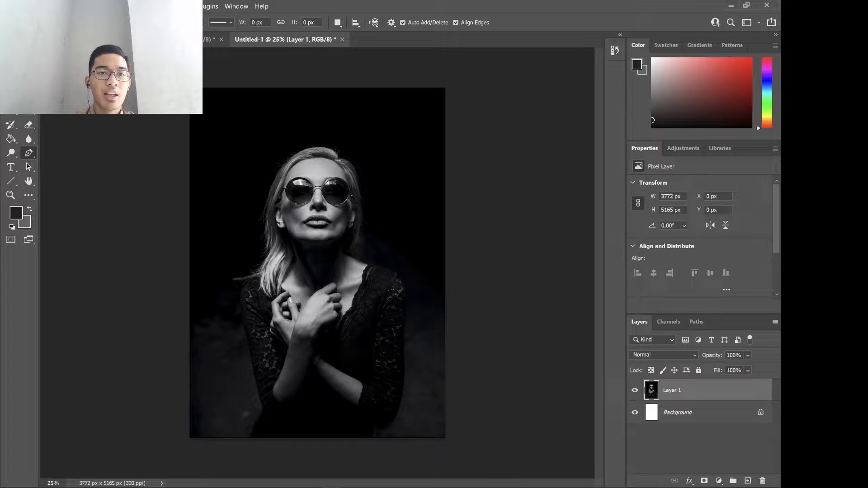
{"action": "left_click", "coordinate": [116, 22]}
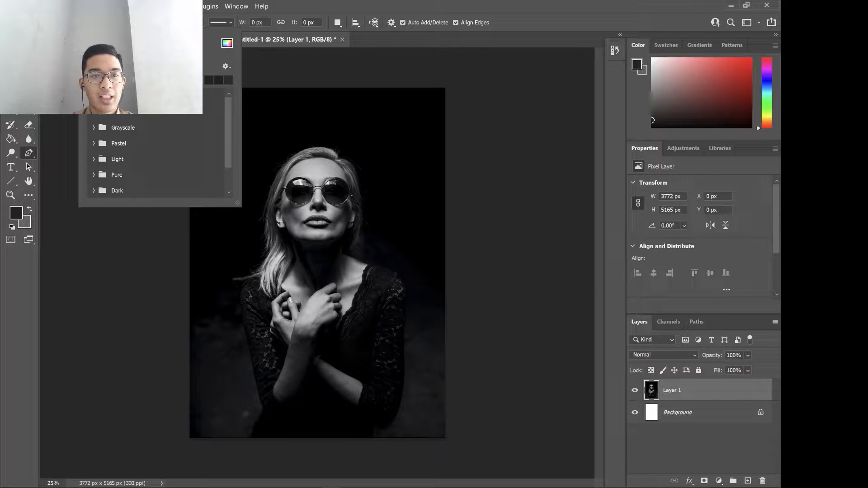
{"action": "left_click", "coordinate": [227, 44]}
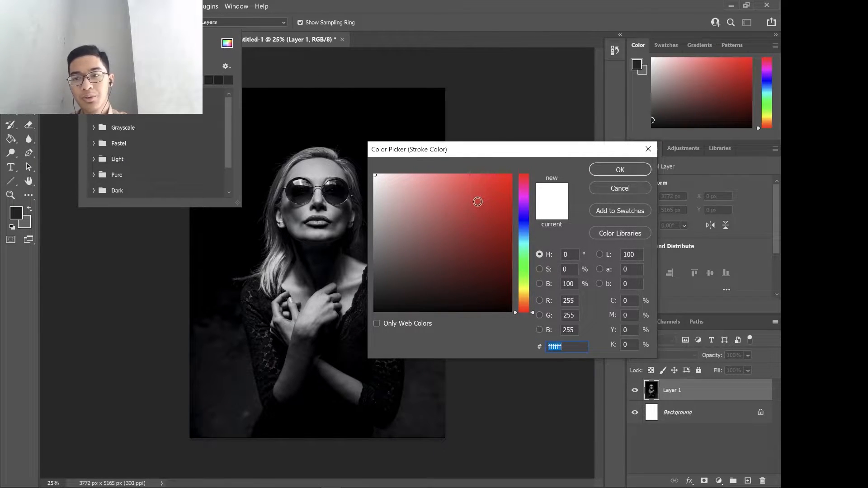
{"action": "left_click", "coordinate": [626, 186]}
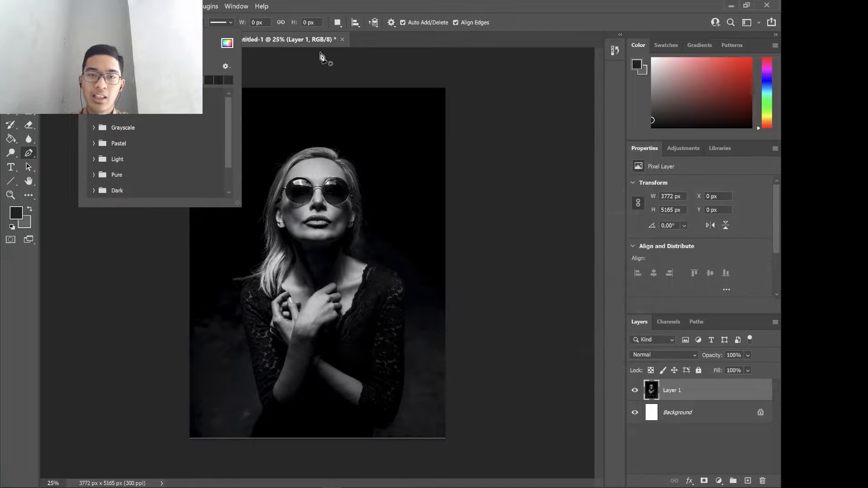
{"action": "left_click", "coordinate": [204, 24]}
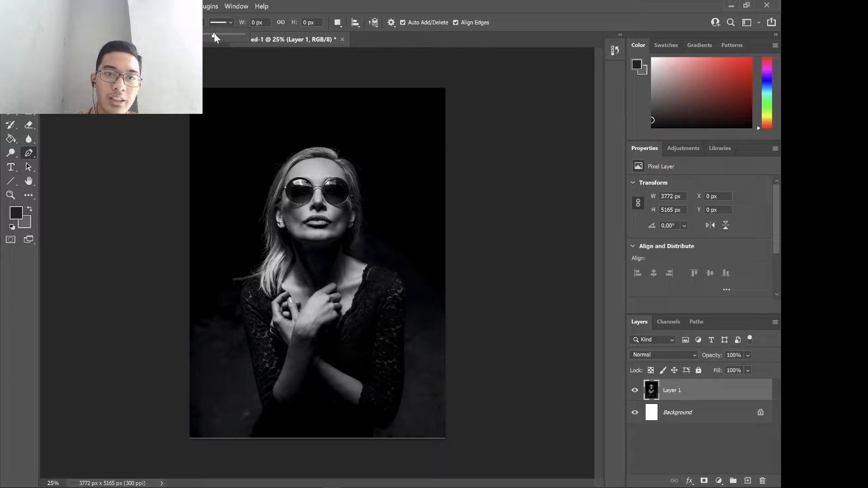
{"action": "left_click", "coordinate": [201, 23]}
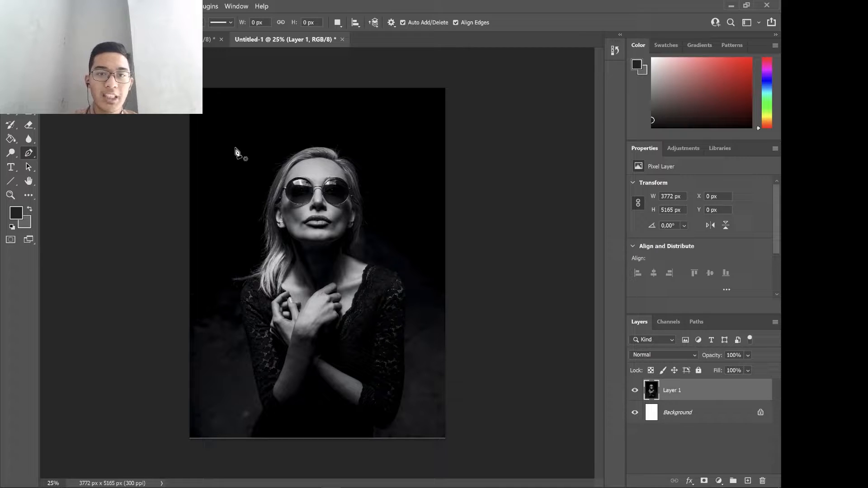
Draw a closed triangle about 3160 by 1503 px across the woman's face and chest with the Pen tool.
{"action": "left_click", "coordinate": [210, 266]}
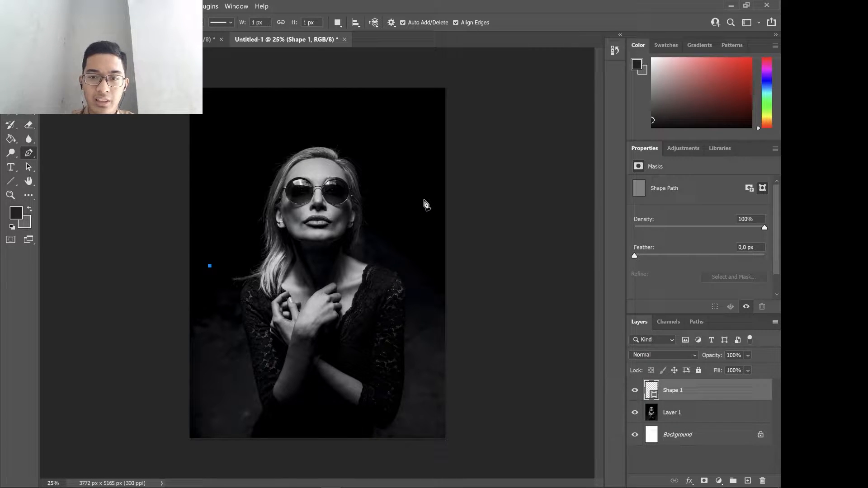
{"action": "left_click", "coordinate": [424, 200]}
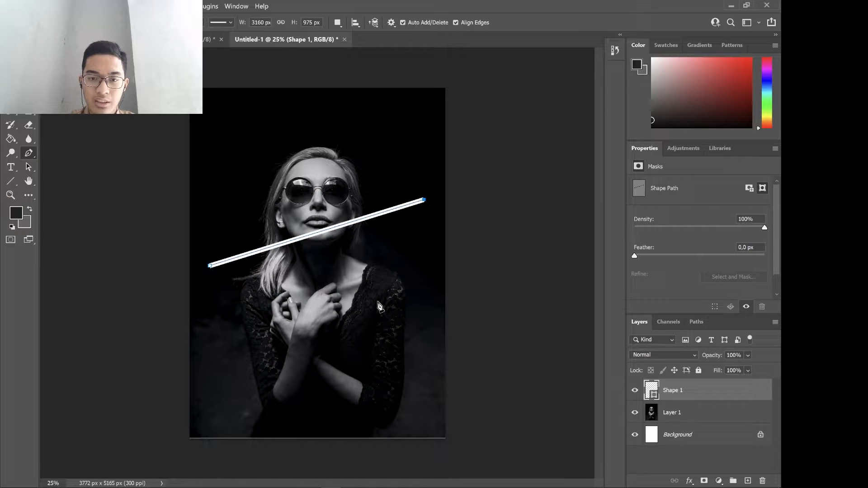
{"action": "left_click", "coordinate": [377, 302]}
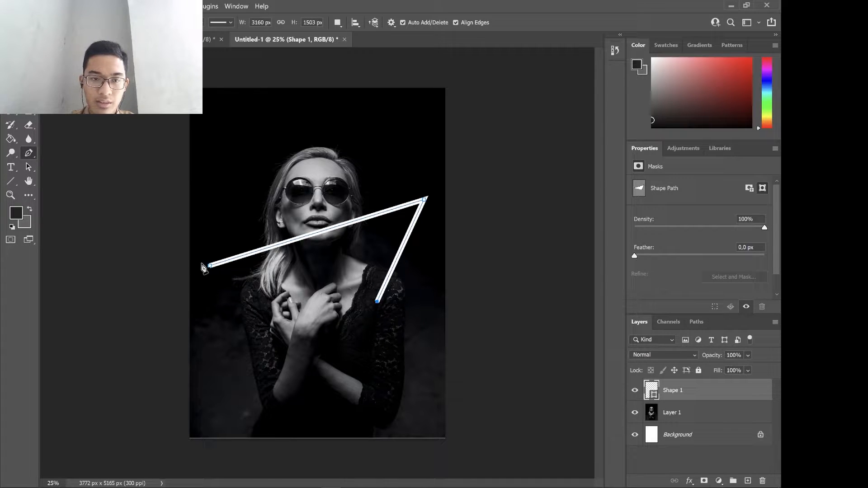
{"action": "left_click", "coordinate": [210, 266]}
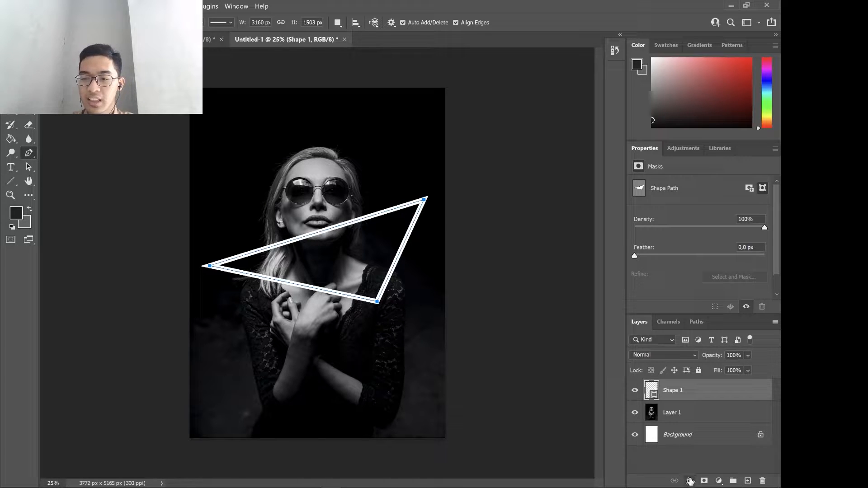
Add an Outer Glow to the triangle shape layer with 20% spread, 250 px size and 100% range.
{"action": "left_click", "coordinate": [689, 481]}
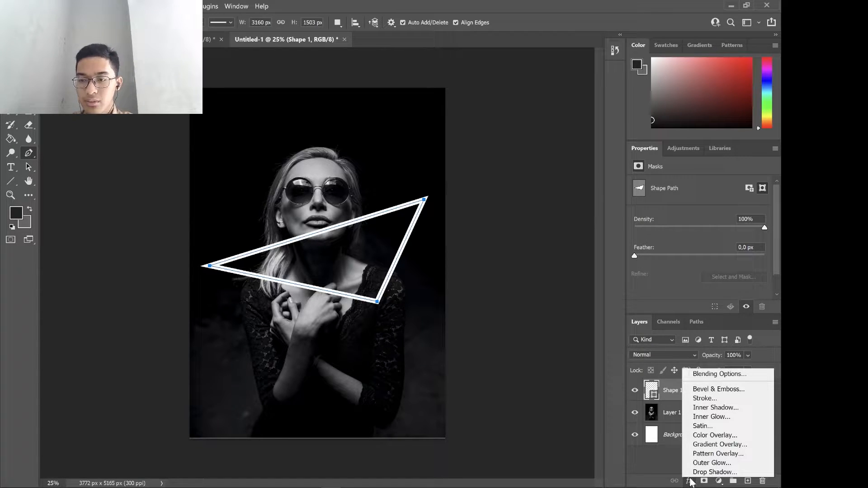
{"action": "left_click", "coordinate": [711, 378]}
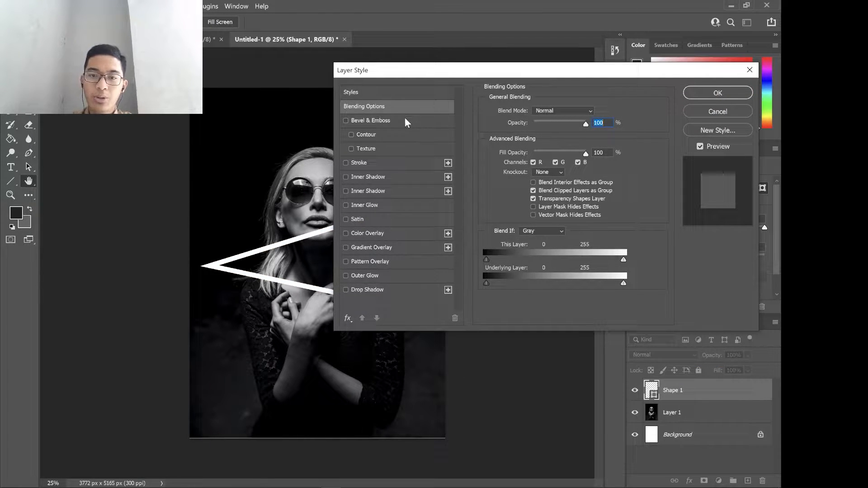
{"action": "left_click", "coordinate": [395, 279]}
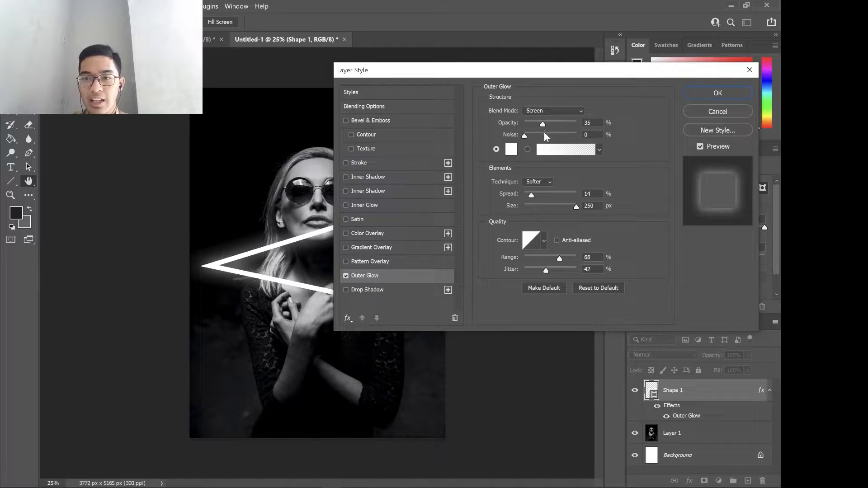
{"action": "left_click_drag", "start_coordinate": [531, 194], "coordinate": [535, 200]}
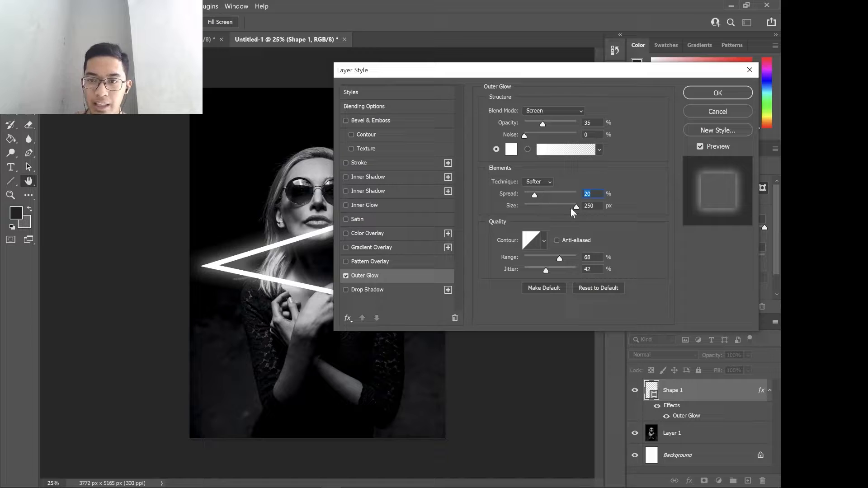
{"action": "left_click_drag", "start_coordinate": [577, 208], "coordinate": [598, 207]}
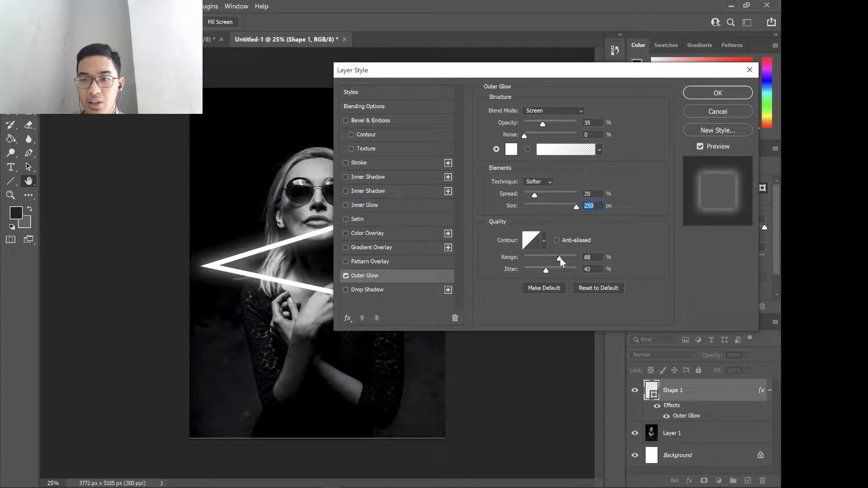
{"action": "left_click_drag", "start_coordinate": [559, 259], "coordinate": [590, 263]}
{"action": "left_click", "coordinate": [589, 260]}
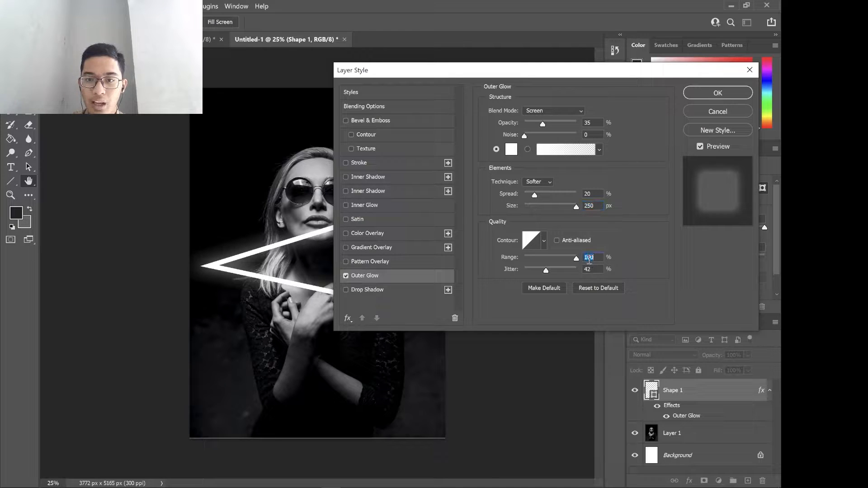
Set the Outer Glow's spread to 30% and apply the layer style.
{"action": "mouse_move", "coordinate": [535, 197]}
{"action": "left_mouse_down"}
{"action": "mouse_move", "coordinate": [550, 199]}
{"action": "mouse_move", "coordinate": [541, 201]}
{"action": "left_mouse_up"}
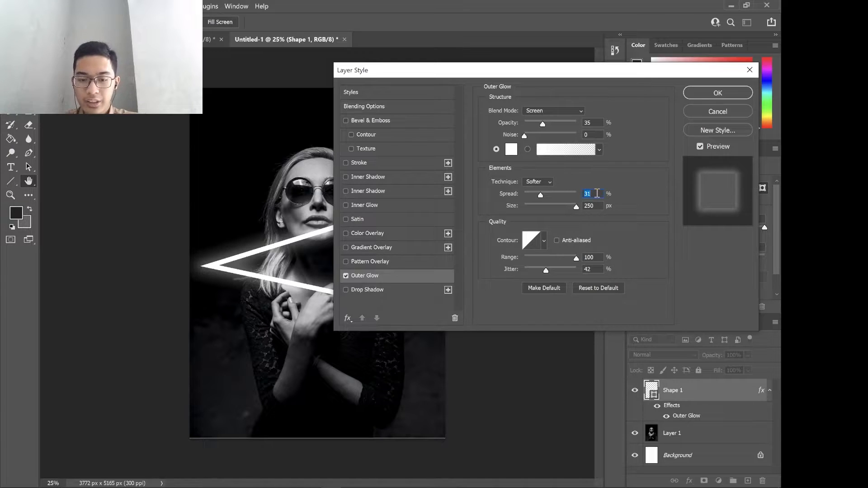
{"action": "type", "text": "30"}
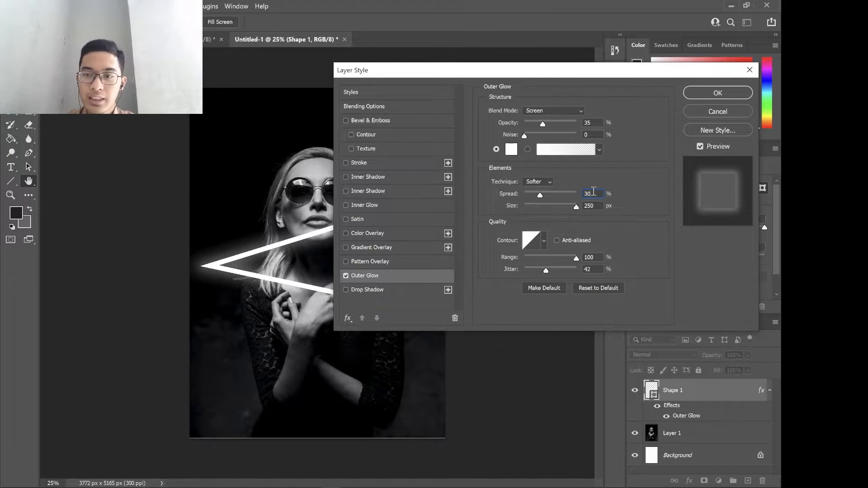
{"action": "left_click", "coordinate": [647, 185]}
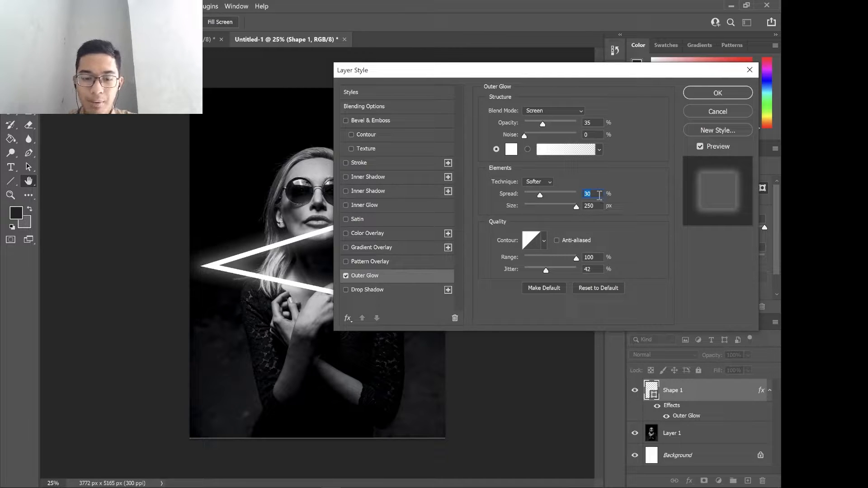
{"action": "key", "text": "Return"}
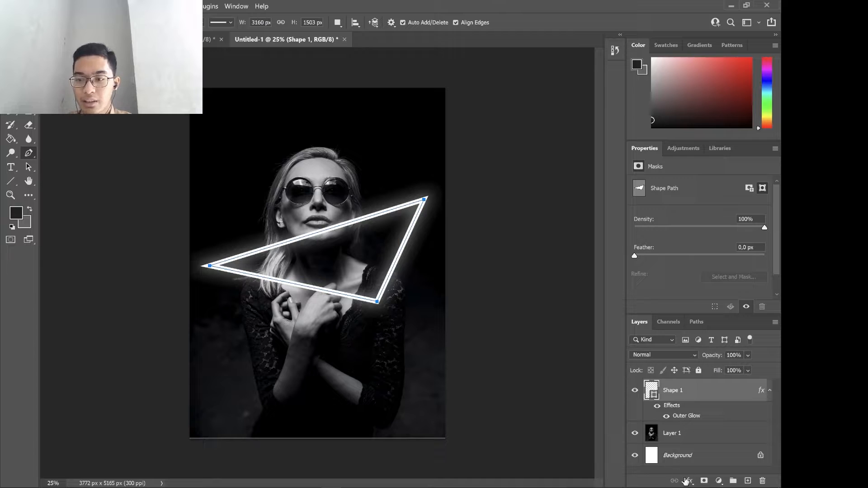
Add an Inner Glow to the triangle shape layer with noise and opacity both at 100%.
{"action": "left_click", "coordinate": [690, 481]}
{"action": "left_click", "coordinate": [705, 380]}
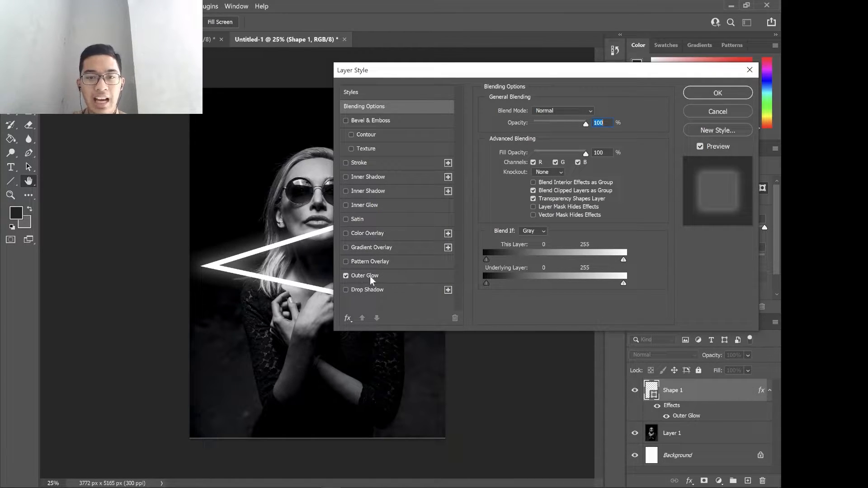
{"action": "left_click_drag", "start_coordinate": [478, 72], "coordinate": [522, 74]}
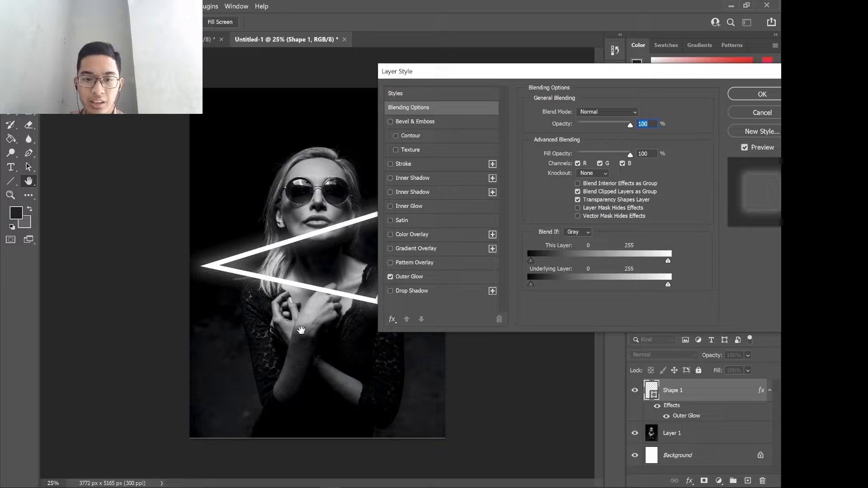
{"action": "left_click", "coordinate": [456, 383]}
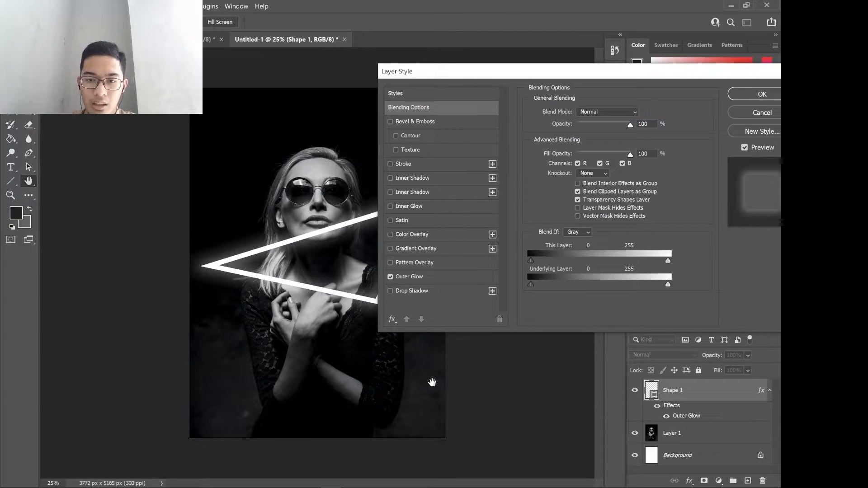
{"action": "left_click", "coordinate": [432, 206]}
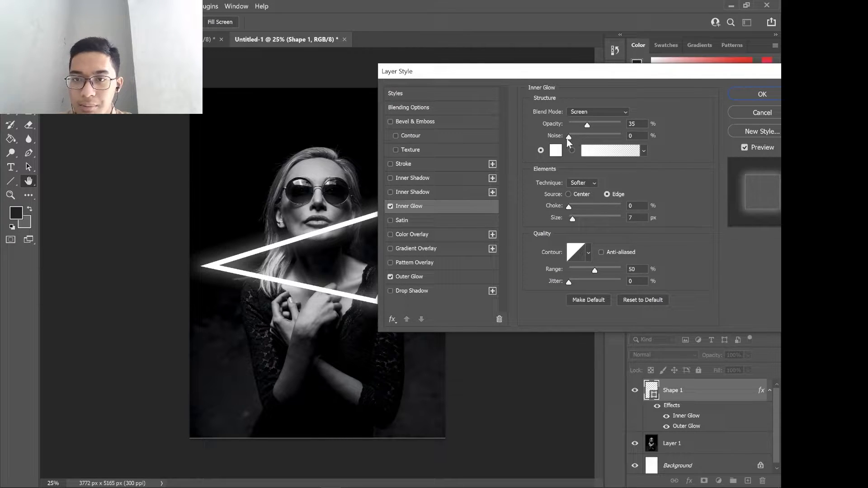
{"action": "left_click_drag", "start_coordinate": [580, 138], "coordinate": [627, 141]}
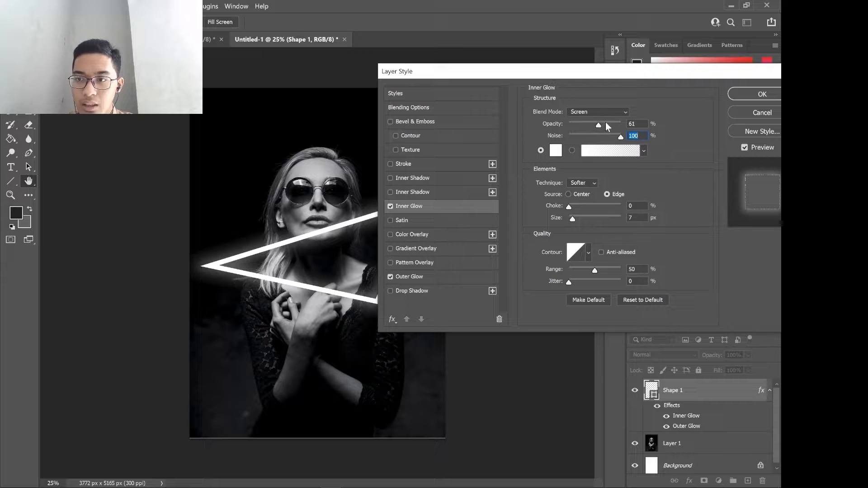
{"action": "left_click", "coordinate": [616, 123]}
{"action": "left_click_drag", "start_coordinate": [624, 123], "coordinate": [625, 123]}
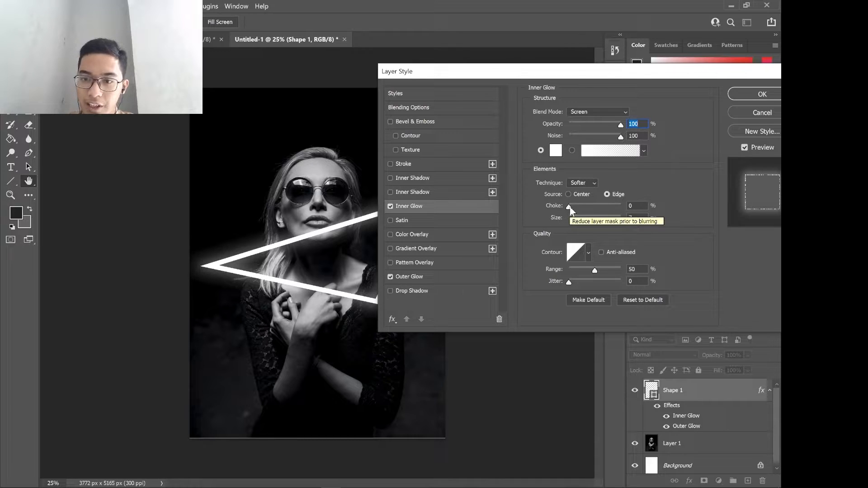
Set the Inner Glow's choke to 100% and its size to 250 px.
{"action": "left_click_drag", "start_coordinate": [570, 207], "coordinate": [591, 209]}
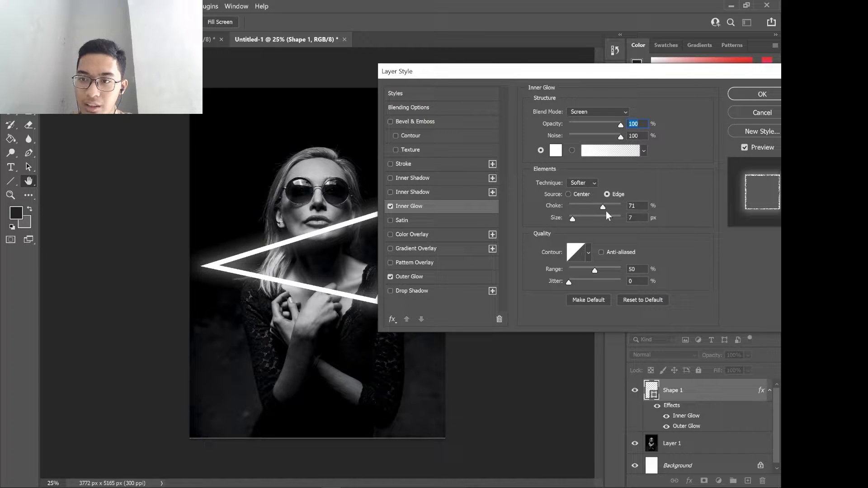
{"action": "left_click_drag", "start_coordinate": [603, 211], "coordinate": [639, 219]}
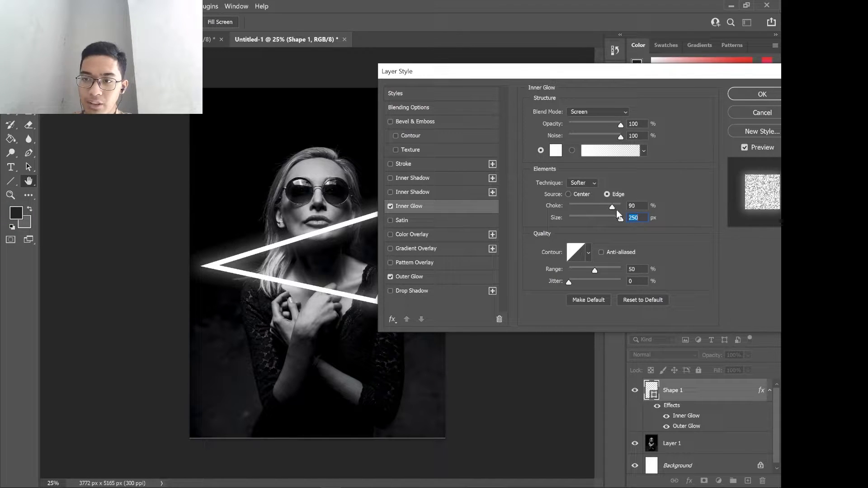
{"action": "key", "text": "shift+Tab"}
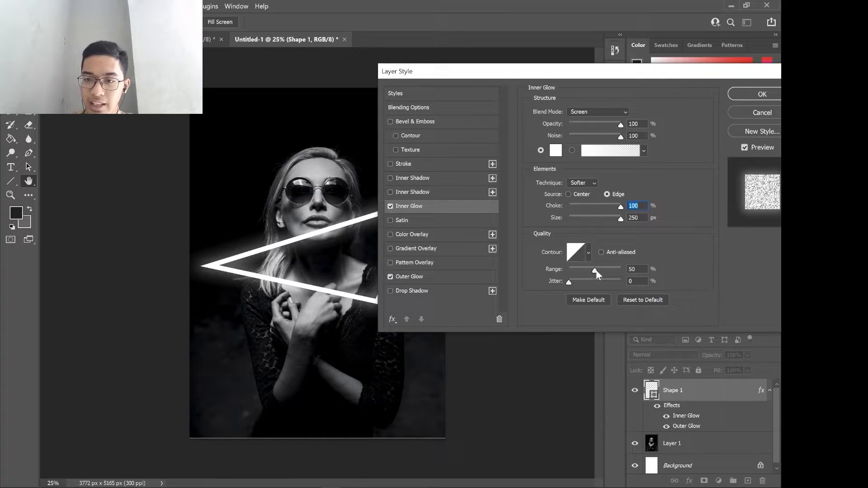
Set the Inner Glow's range to 20% and apply the layer style to the triangle.
{"action": "left_click_drag", "start_coordinate": [589, 270], "coordinate": [579, 274]}
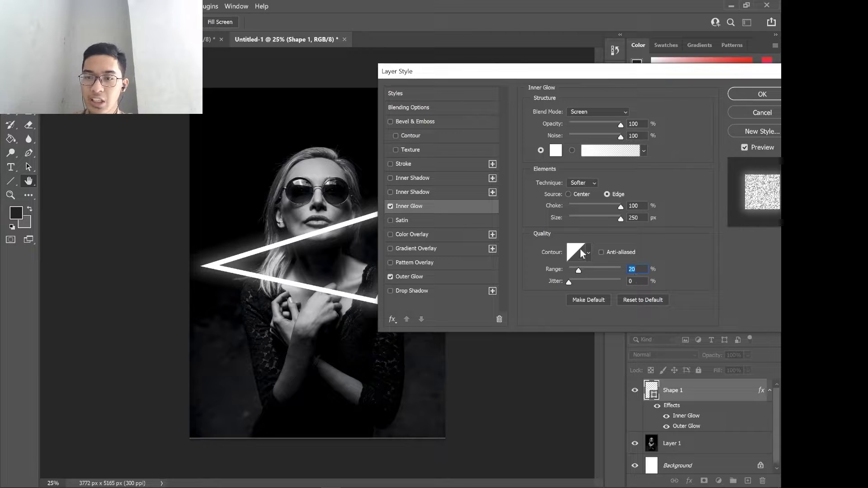
{"action": "left_click", "coordinate": [747, 94]}
{"action": "key", "text": "p"}
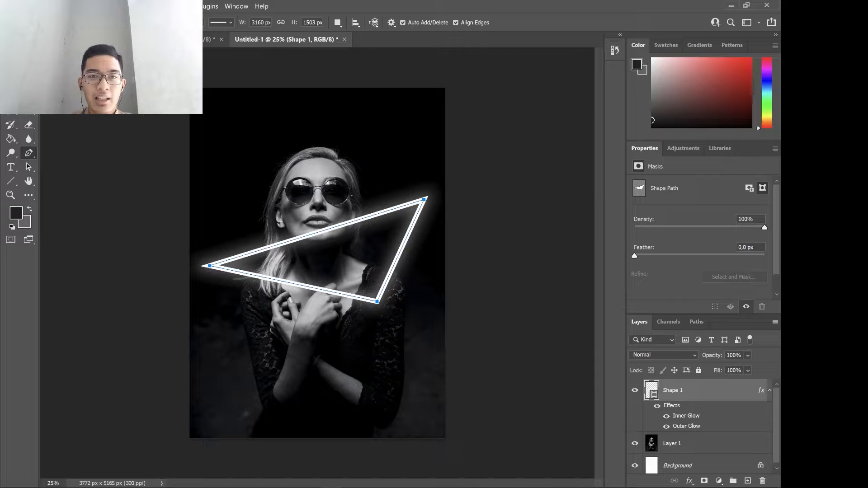
Compare the triangle with the finished neon portrait in the other open document.
{"action": "left_click", "coordinate": [209, 39]}
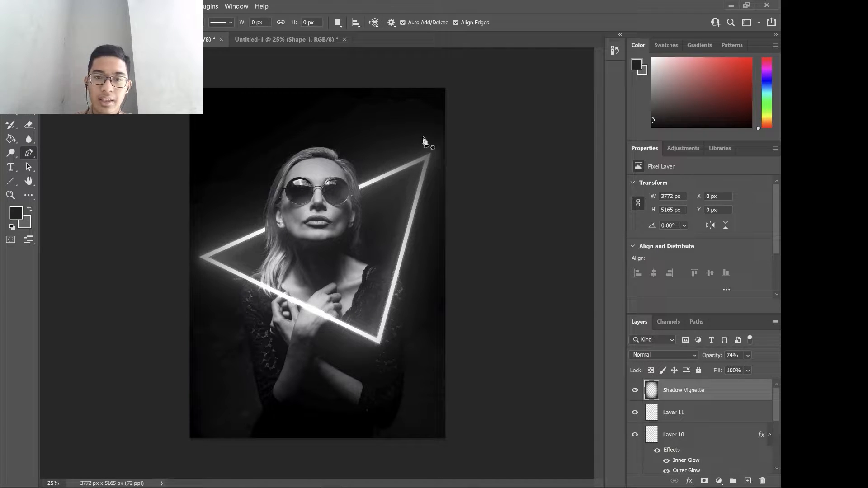
{"action": "left_click", "coordinate": [281, 39]}
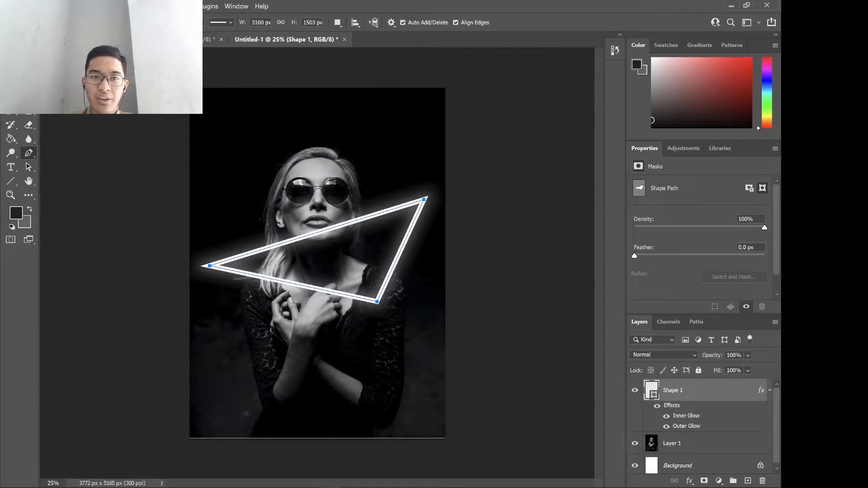
{"action": "key", "text": "ctrl+Tab"}
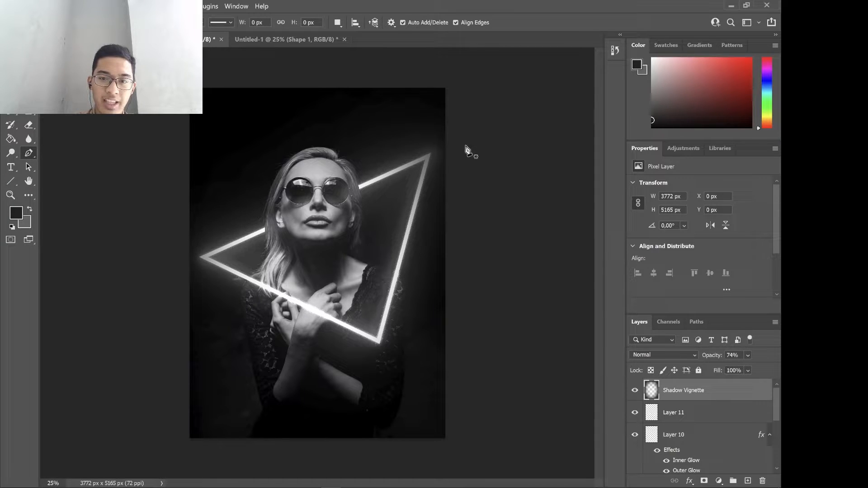
{"action": "left_click", "coordinate": [288, 39]}
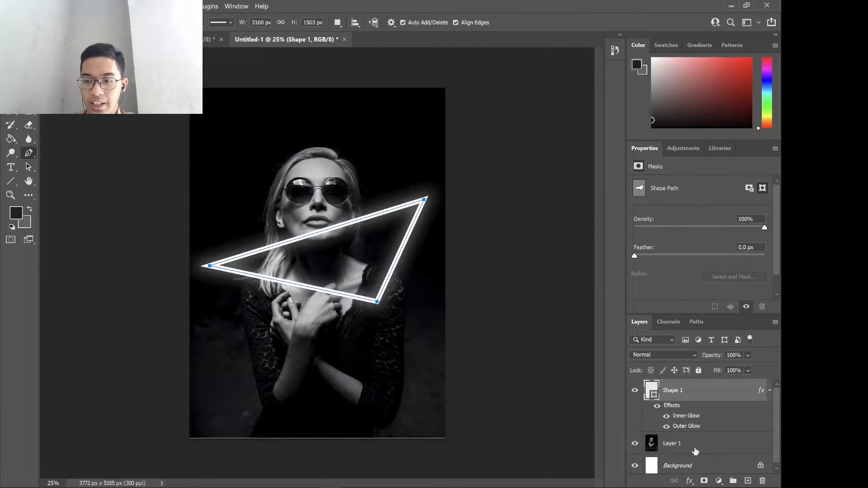
Duplicate the portrait layer under its default name and move the copy above the triangle shape layer.
{"action": "left_click", "coordinate": [695, 450]}
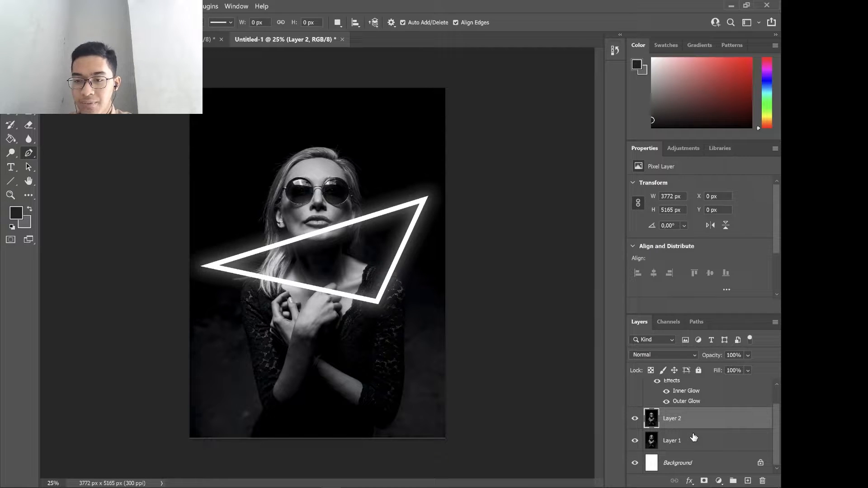
{"action": "left_click", "coordinate": [695, 438]}
{"action": "right_click", "coordinate": [693, 435]}
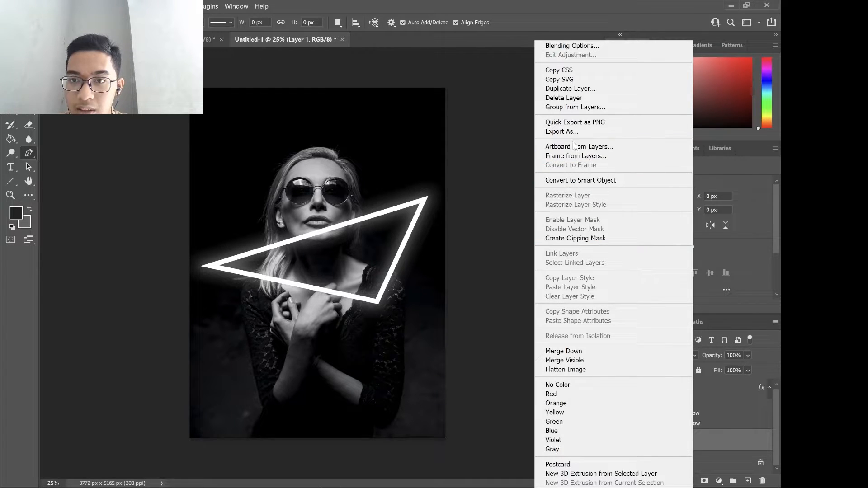
{"action": "left_click", "coordinate": [579, 90]}
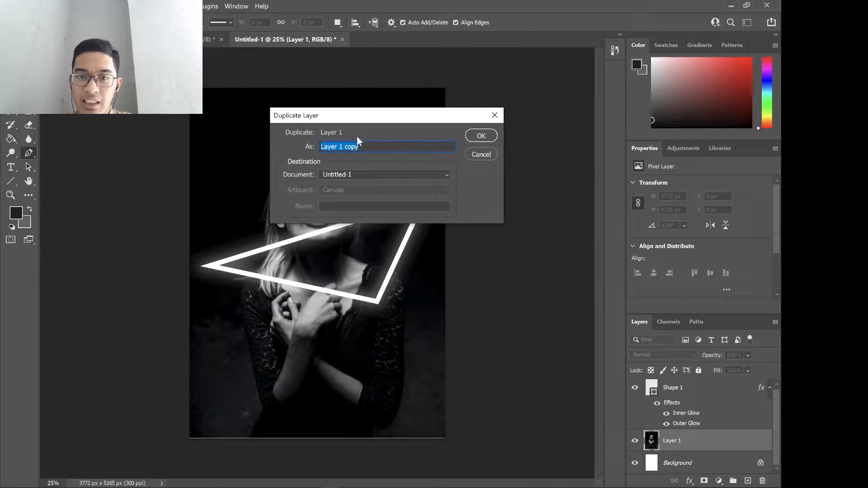
{"action": "left_click", "coordinate": [479, 135]}
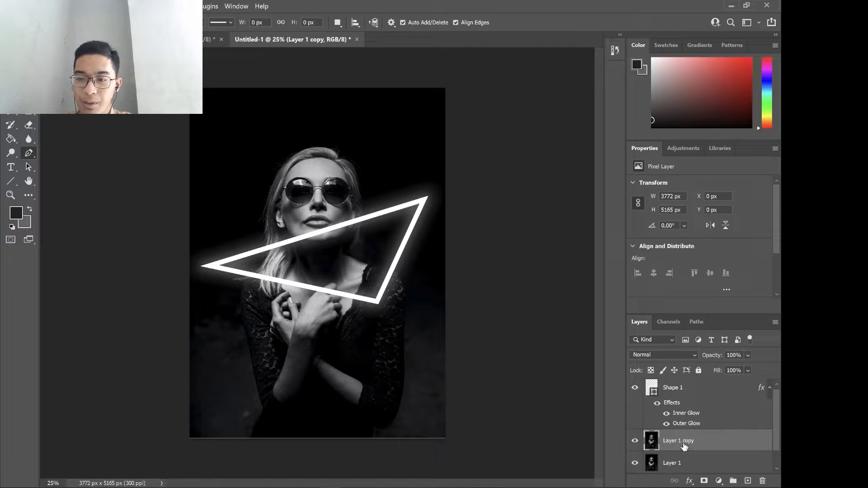
{"action": "left_click_drag", "start_coordinate": [684, 447], "coordinate": [688, 383]}
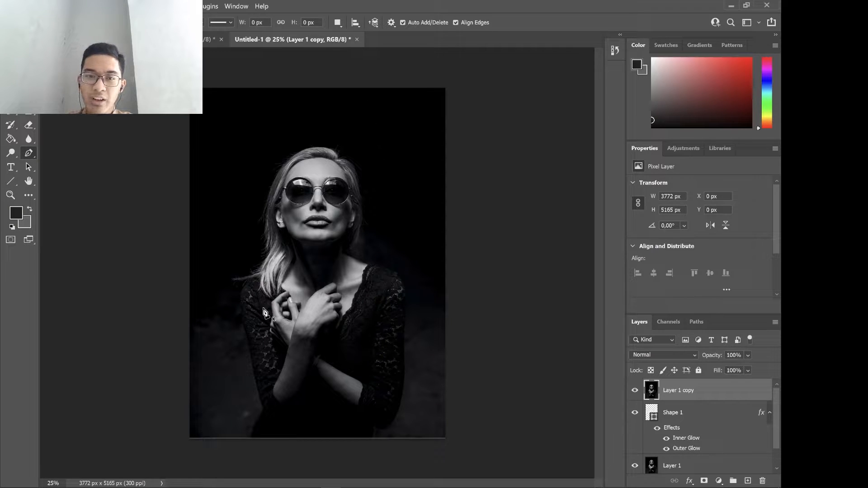
{"action": "left_click", "coordinate": [635, 390]}
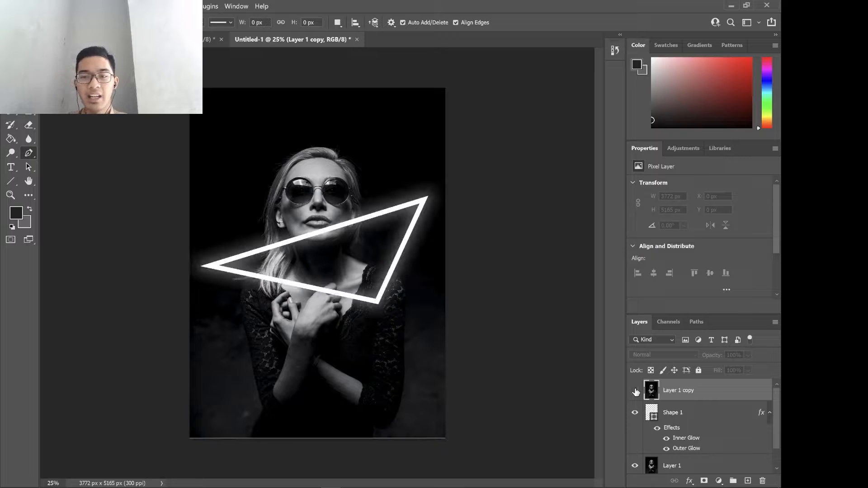
{"action": "left_click", "coordinate": [635, 390]}
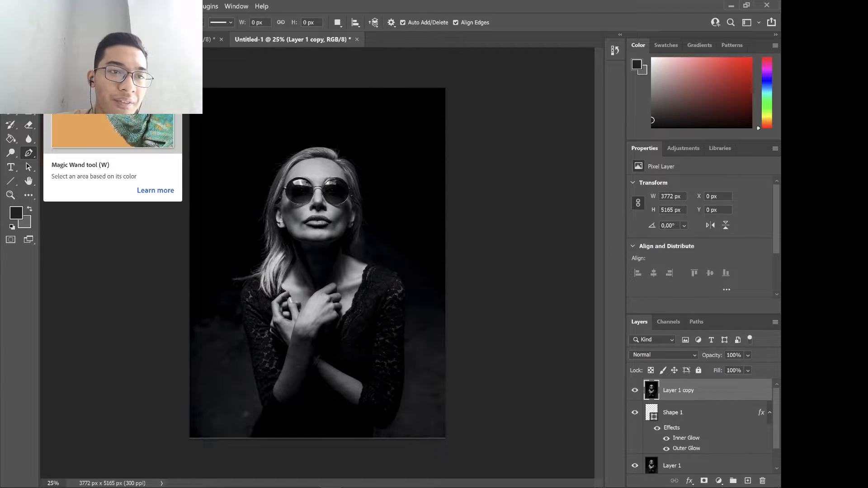
Select the woman's head and hair with the Object Selection tool and copy the selection to a new layer.
{"action": "left_click", "coordinate": [29, 69]}
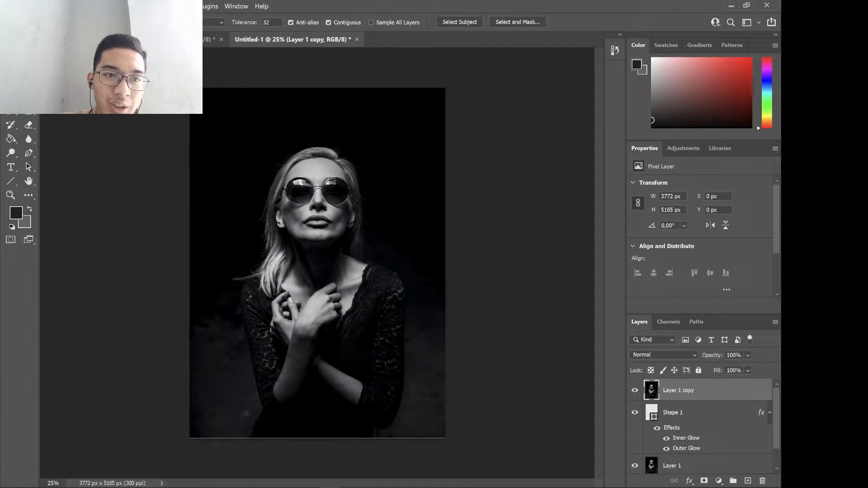
{"action": "key", "text": "shift+w"}
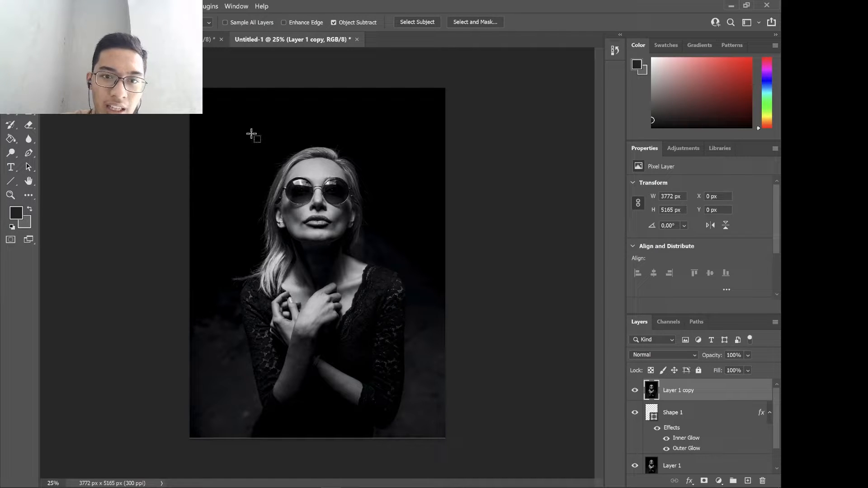
{"action": "left_click_drag", "start_coordinate": [252, 136], "coordinate": [375, 261]}
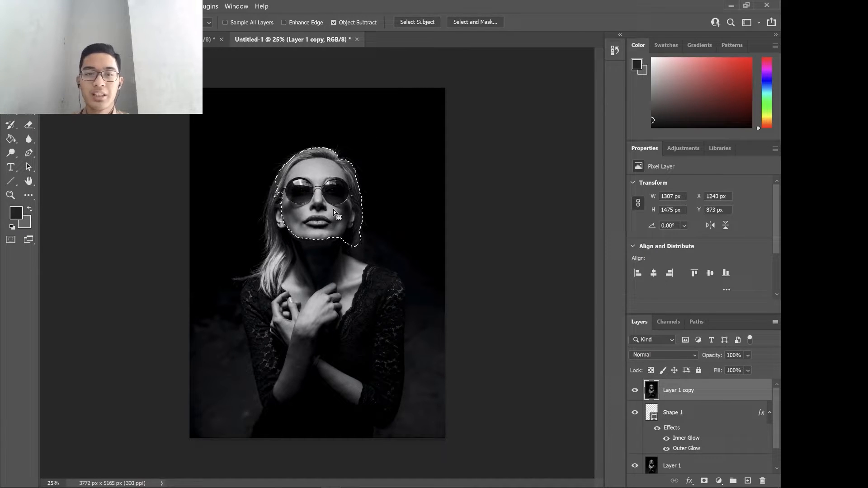
{"action": "left_click", "coordinate": [266, 219]}
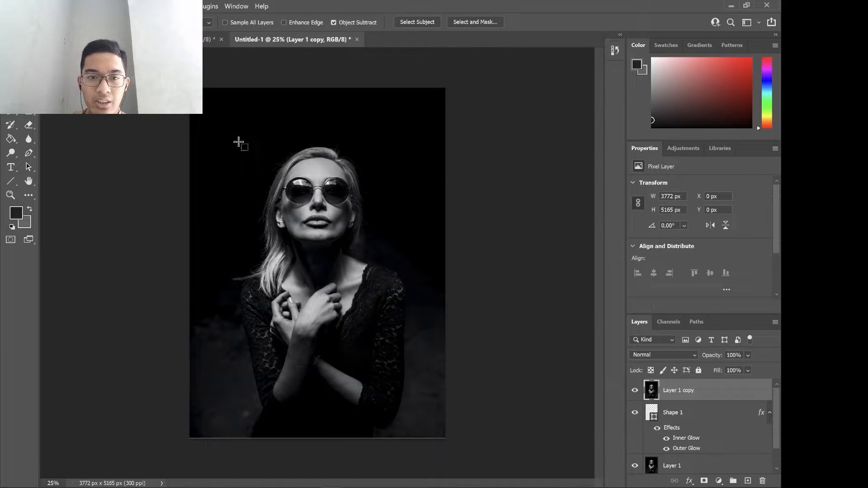
{"action": "left_click_drag", "start_coordinate": [239, 141], "coordinate": [379, 282]}
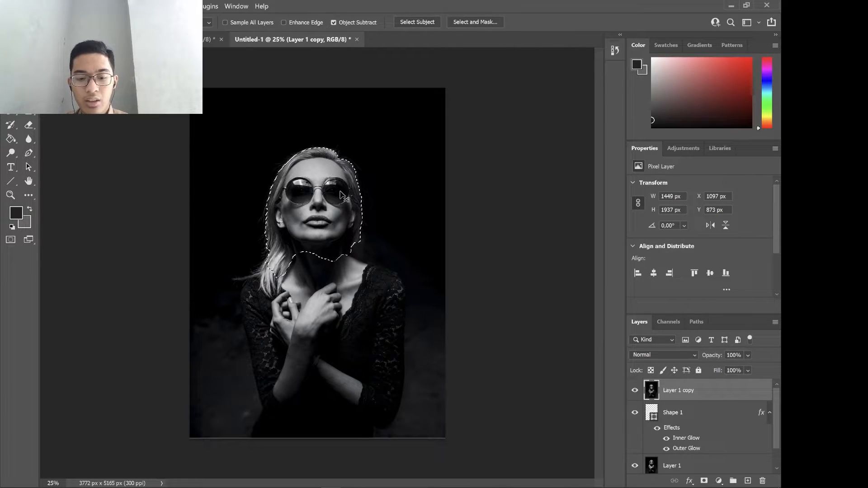
{"action": "key", "text": "ctrl+d"}
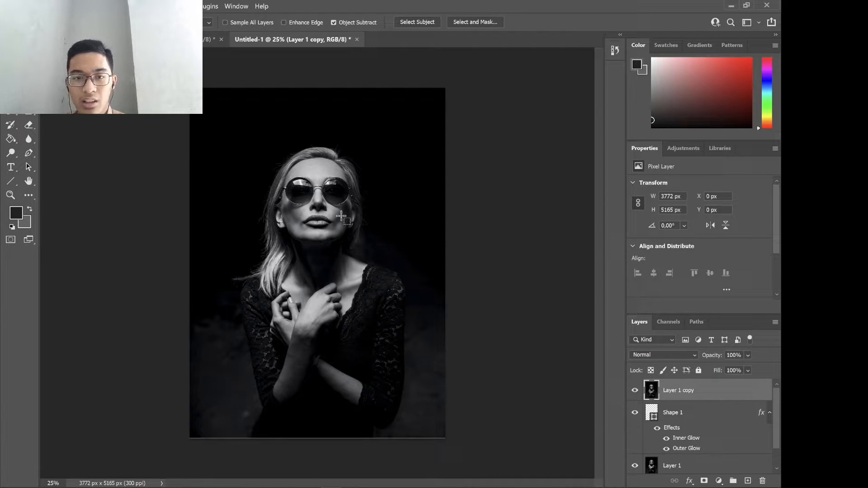
{"action": "key", "text": "ctrl+shift+d"}
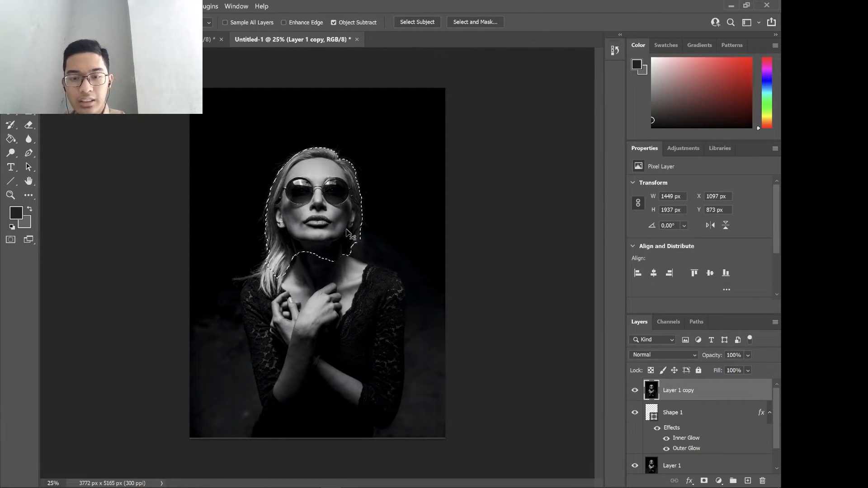
{"action": "key", "text": "ctrl+j"}
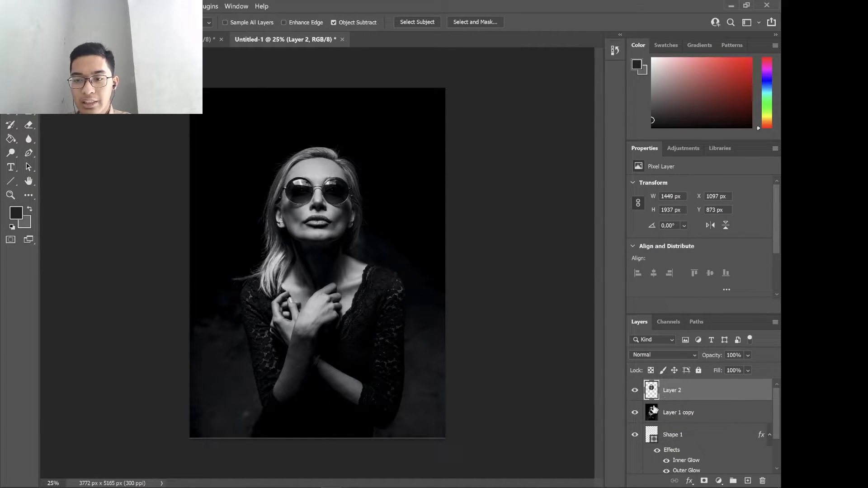
Delete the full portrait copy between the head cutout layer and the triangle shape layer.
{"action": "left_click", "coordinate": [636, 415]}
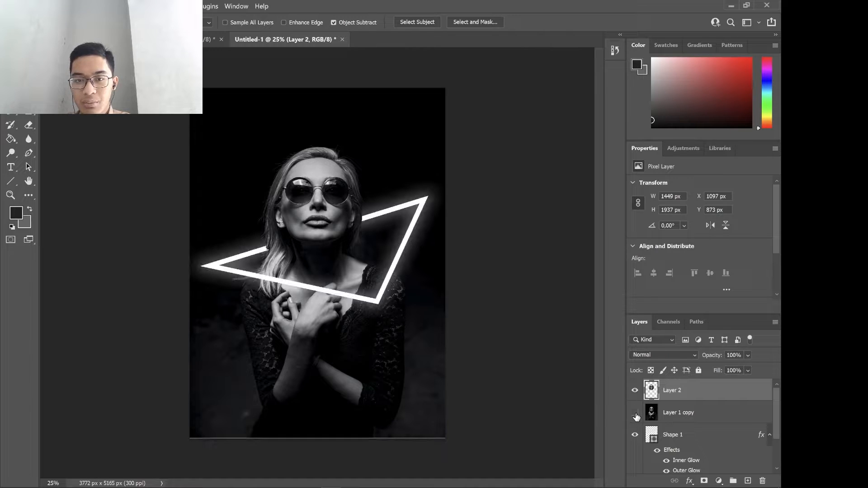
{"action": "left_click", "coordinate": [636, 415]}
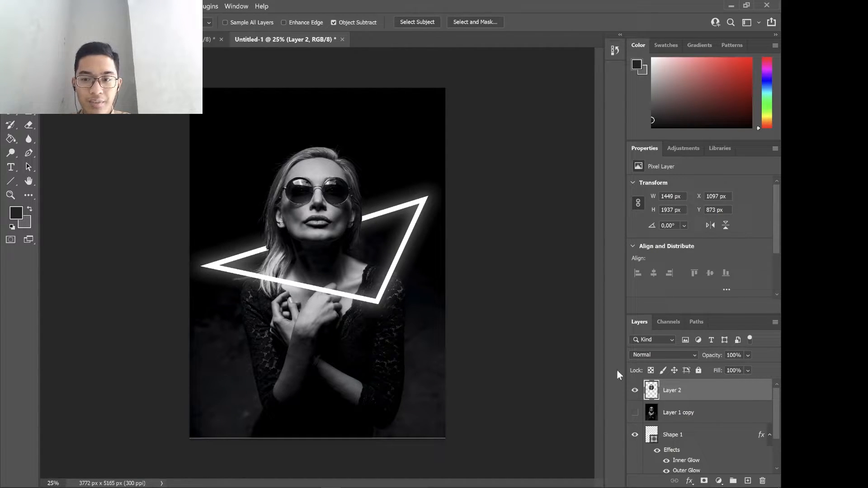
{"action": "left_click", "coordinate": [637, 413]}
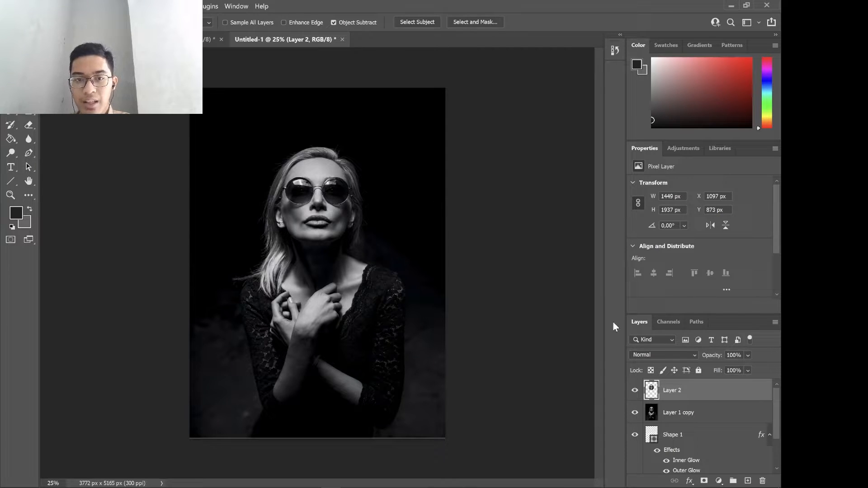
{"action": "left_click", "coordinate": [667, 415]}
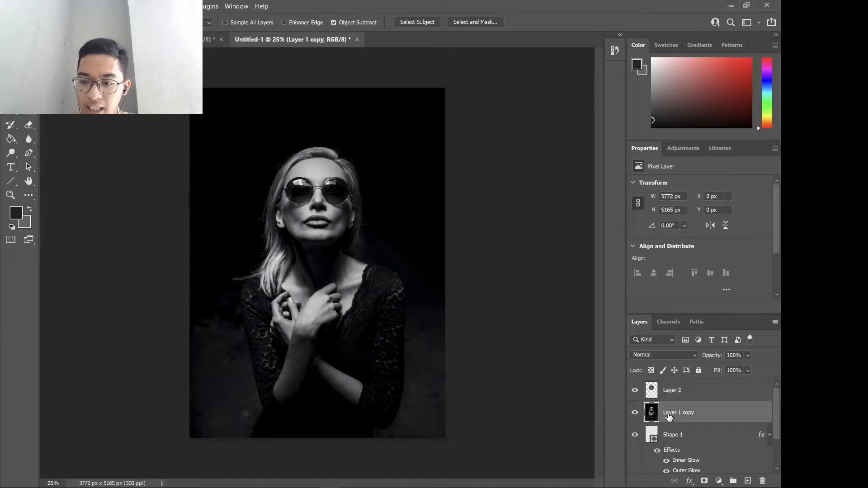
{"action": "left_click", "coordinate": [764, 481]}
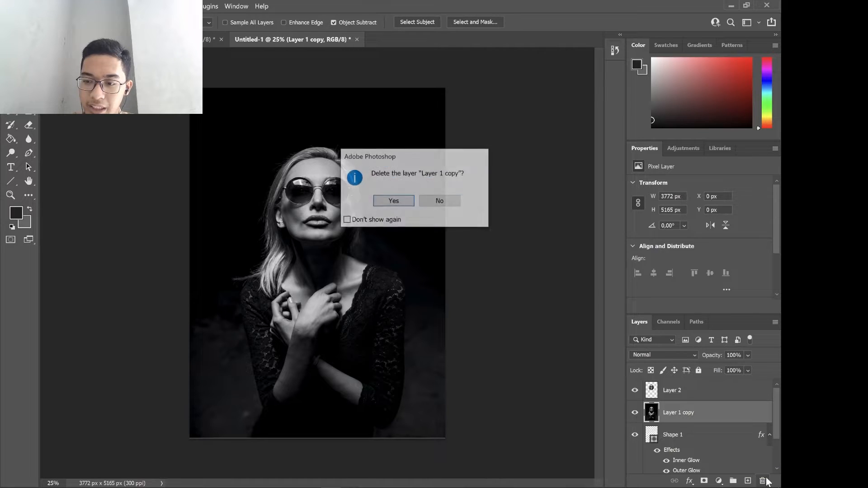
{"action": "left_click", "coordinate": [394, 201]}
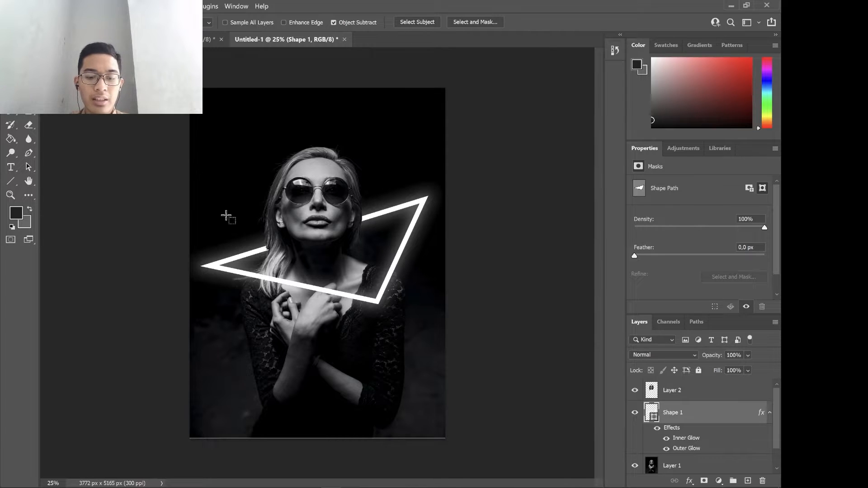
Examine the head cutout's edges up close where the triangle passes behind the woman's hair.
{"action": "key", "text": "ctrl+plus"}
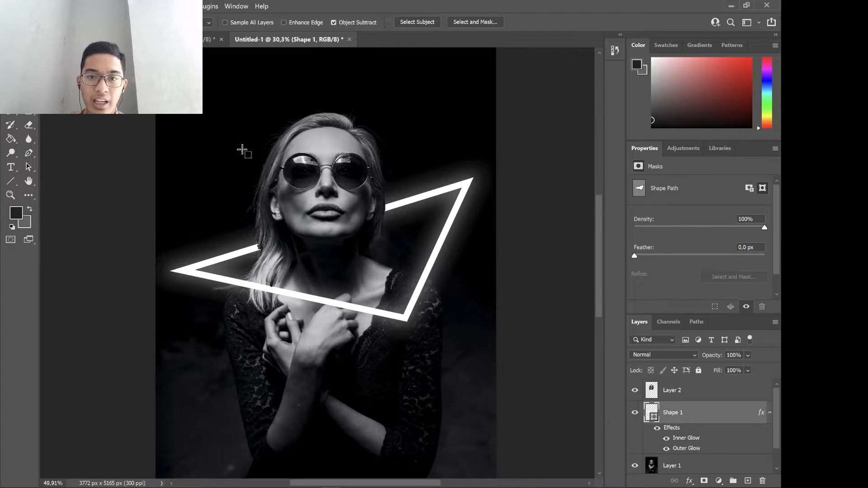
{"action": "scroll", "coordinate": [243, 149], "scroll_direction": "up", "scroll_amount": 5}
{"action": "scroll", "coordinate": [302, 144], "scroll_direction": "down", "scroll_amount": 5}
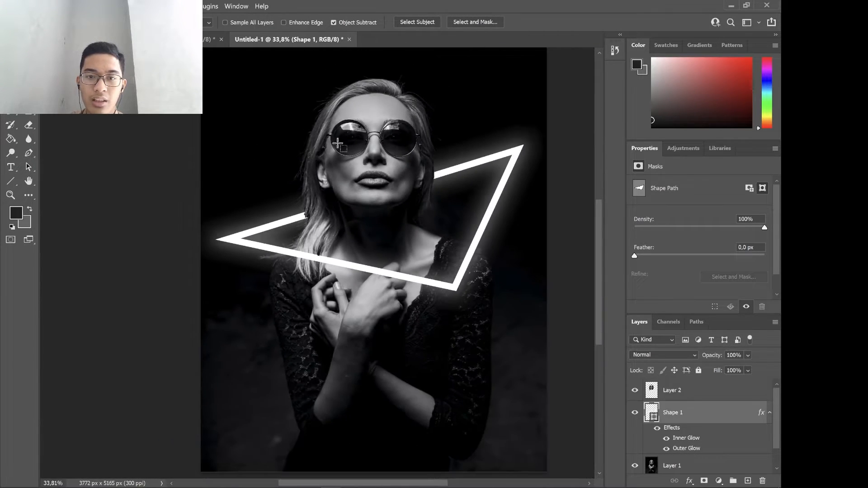
{"action": "scroll", "coordinate": [384, 140], "scroll_direction": "up", "scroll_amount": 5}
{"action": "scroll", "coordinate": [210, 340], "scroll_direction": "up", "scroll_amount": 4}
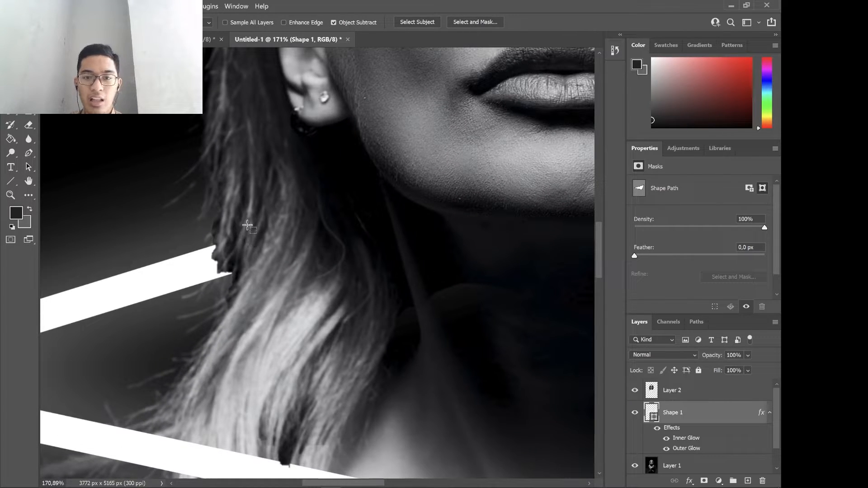
{"action": "scroll", "coordinate": [239, 238], "scroll_direction": "down", "scroll_amount": 4}
{"action": "scroll", "coordinate": [244, 234], "scroll_direction": "up", "scroll_amount": 2}
{"action": "scroll", "coordinate": [248, 231], "scroll_direction": "down", "scroll_amount": 2}
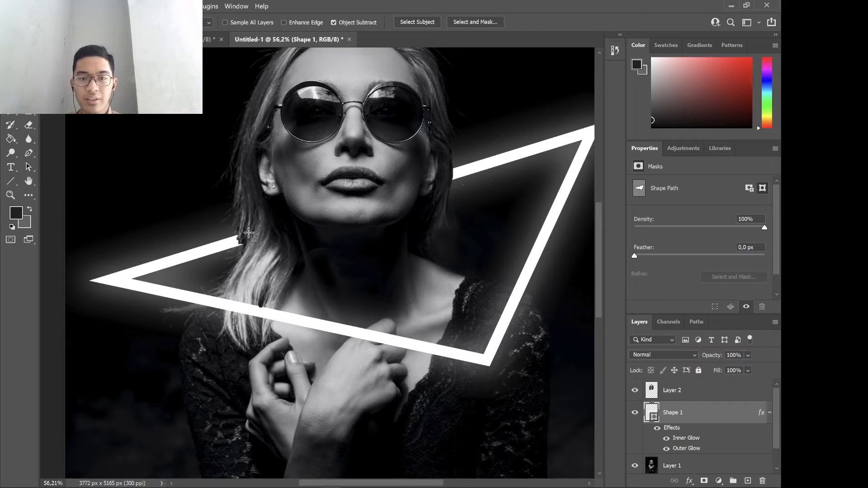
{"action": "scroll", "coordinate": [271, 242], "scroll_direction": "down", "scroll_amount": 1}
Undo the deletion of the full portrait copy and hide that layer.
{"action": "key", "text": "ctrl+j"}
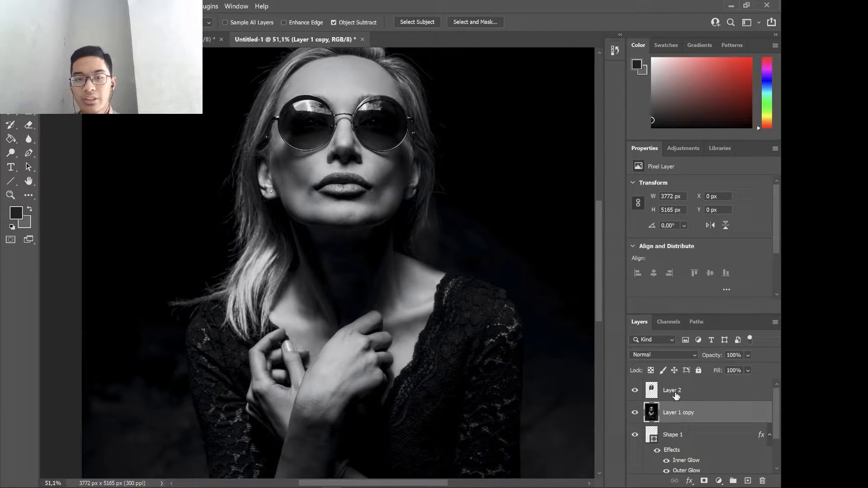
{"action": "key", "text": "ctrl+comma"}
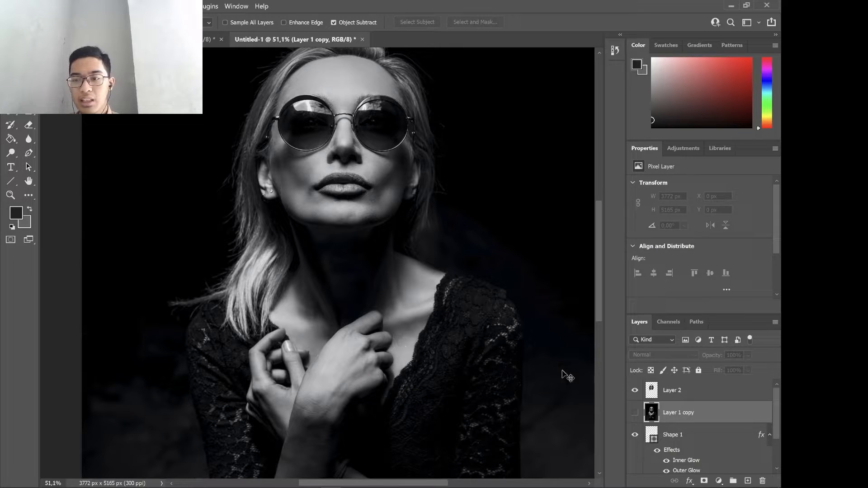
{"action": "left_click", "coordinate": [634, 413]}
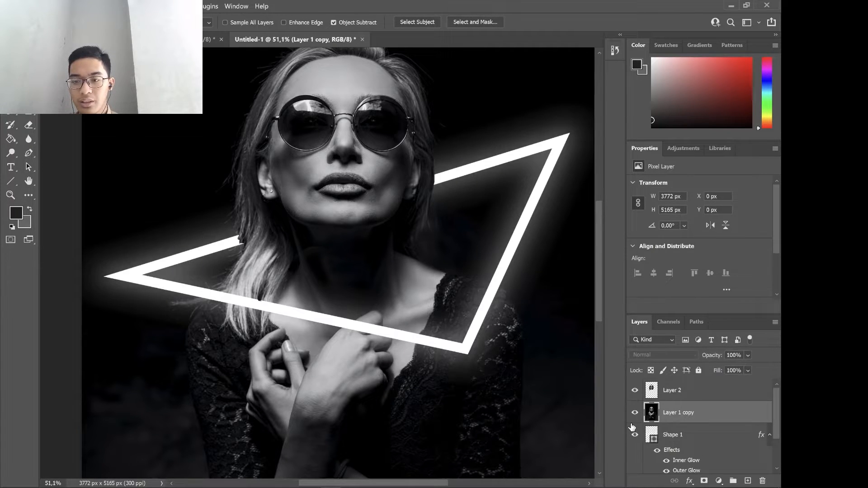
{"action": "key", "text": "ctrl+comma"}
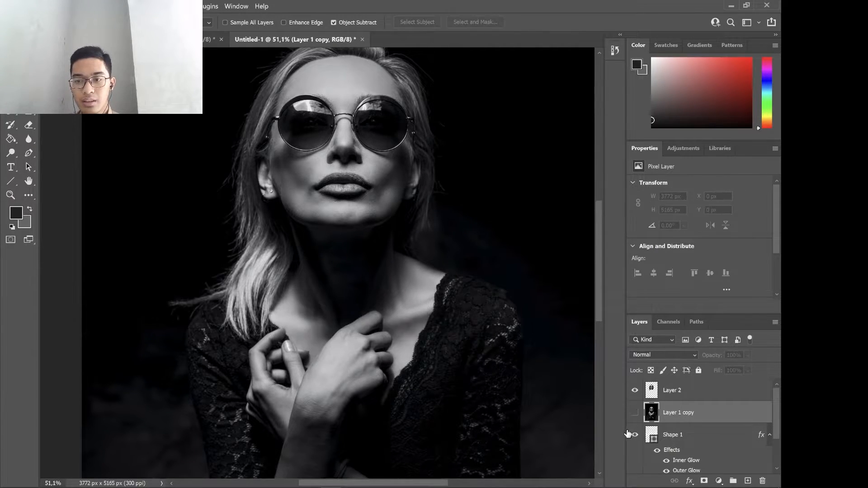
Show the full portrait copy, remove the old head cutout layer and reselect the woman's head and hair with Object Selection.
{"action": "key", "text": "ctrl+comma"}
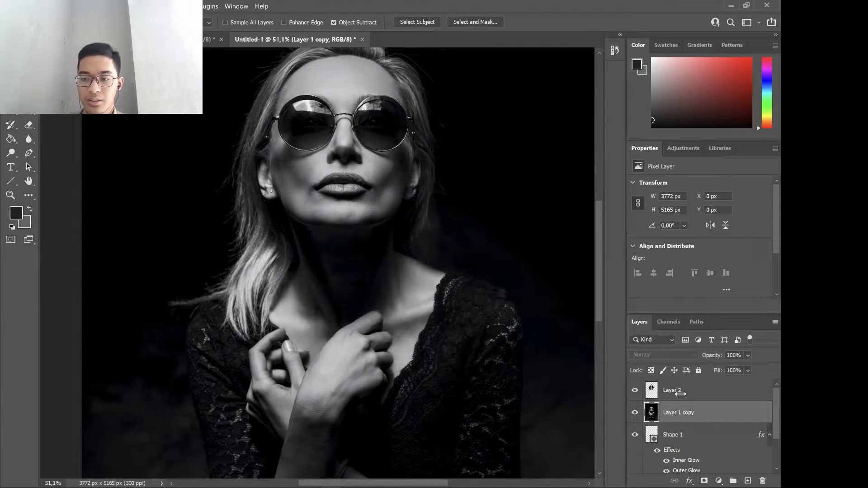
{"action": "key", "text": "ctrl+z"}
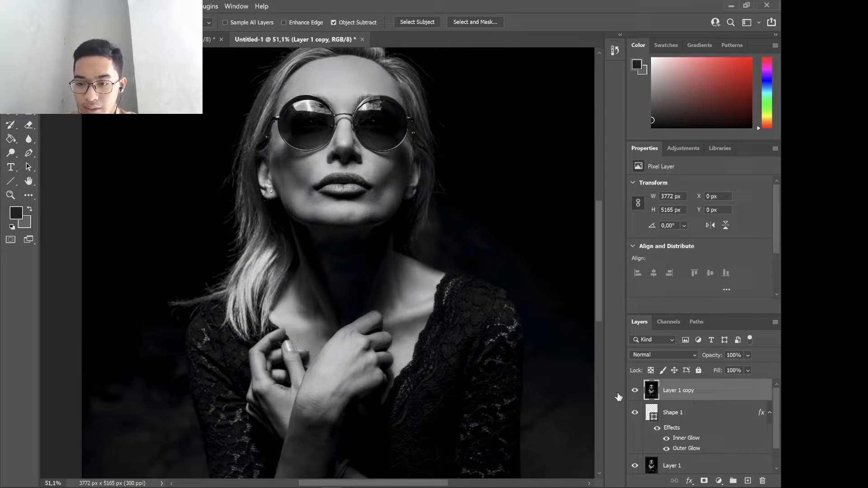
{"action": "scroll", "coordinate": [329, 264], "scroll_direction": "up", "scroll_amount": 3}
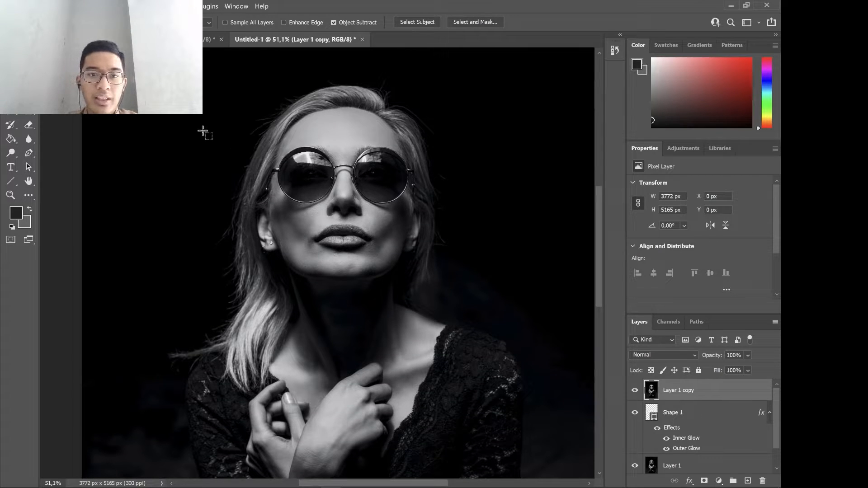
{"action": "left_click_drag", "start_coordinate": [203, 76], "coordinate": [492, 375]}
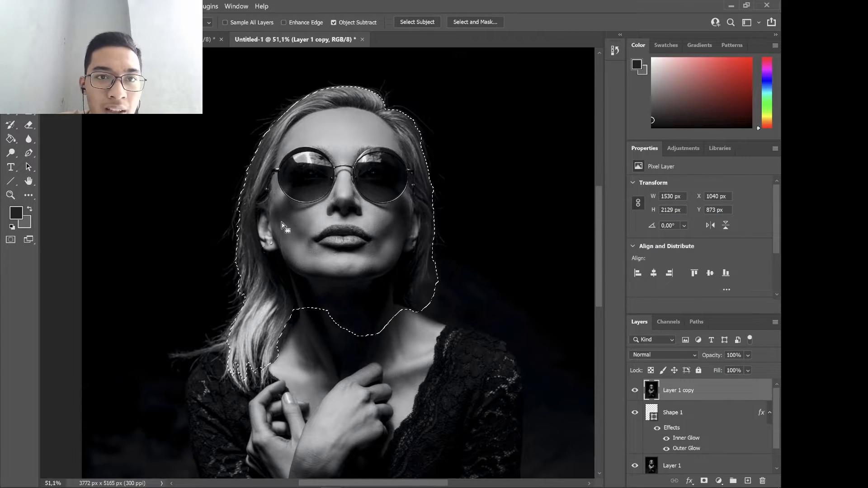
Open the head selection in Select and Mask and switch the view mode to Overlay.
{"action": "left_click", "coordinate": [452, 20]}
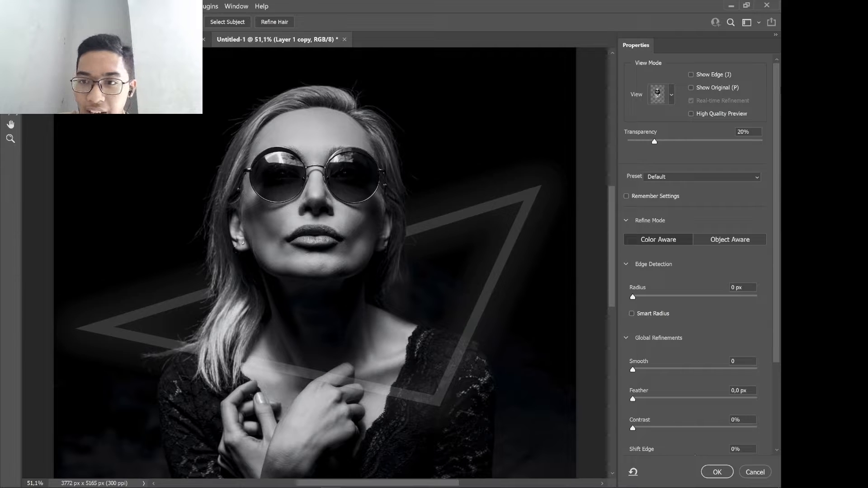
{"action": "left_click", "coordinate": [672, 95]}
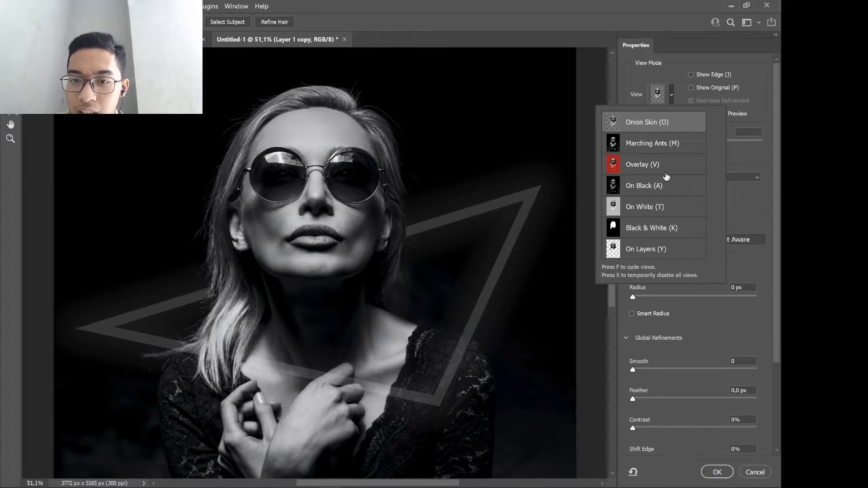
{"action": "left_click", "coordinate": [665, 172]}
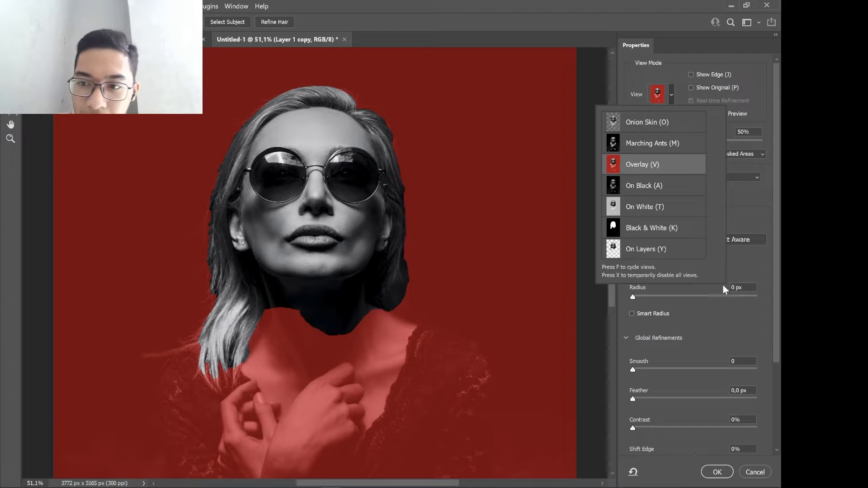
{"action": "left_click", "coordinate": [743, 258]}
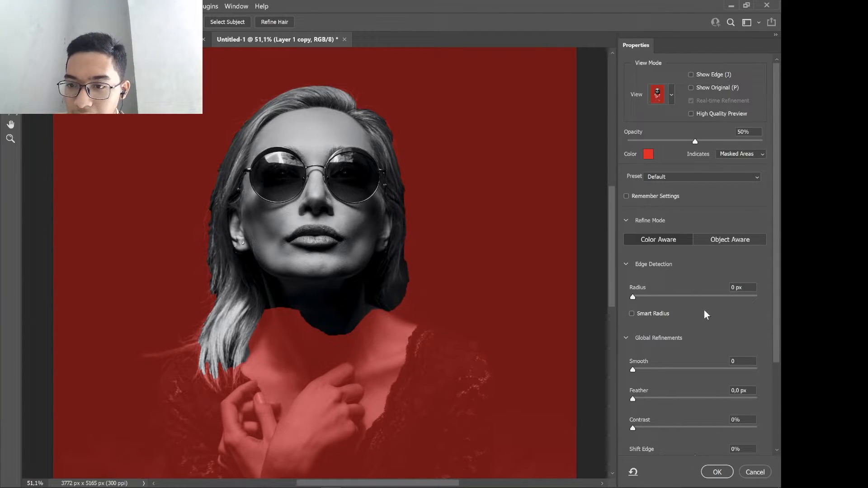
Enable Smart Radius and test edge detection radii up to 49 px on the hair, ending at 0 px.
{"action": "scroll", "coordinate": [704, 309], "scroll_direction": "down", "scroll_amount": 1}
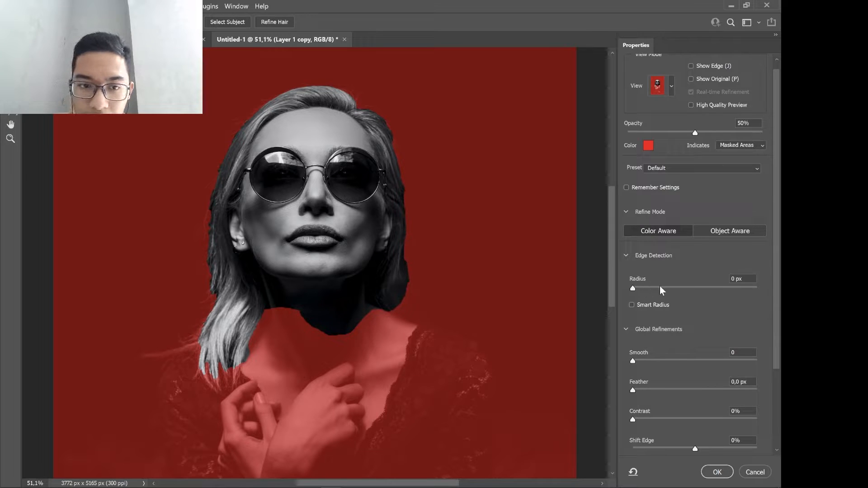
{"action": "left_click", "coordinate": [633, 287]}
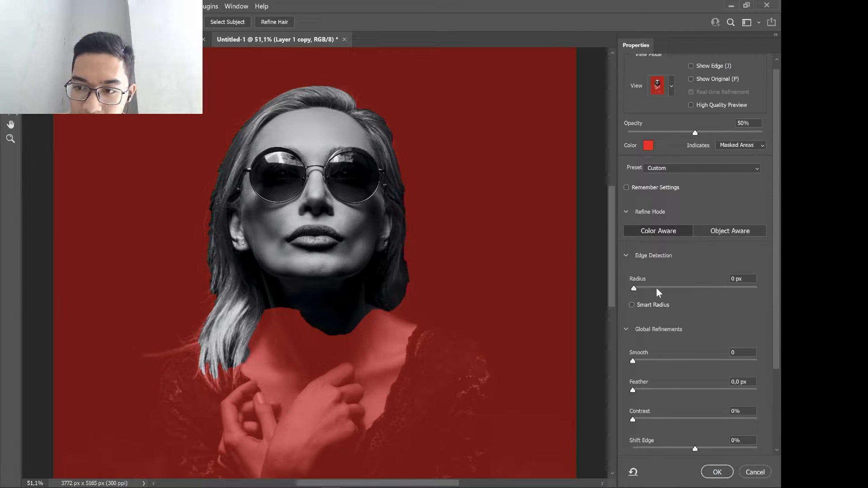
{"action": "left_click", "coordinate": [633, 289]}
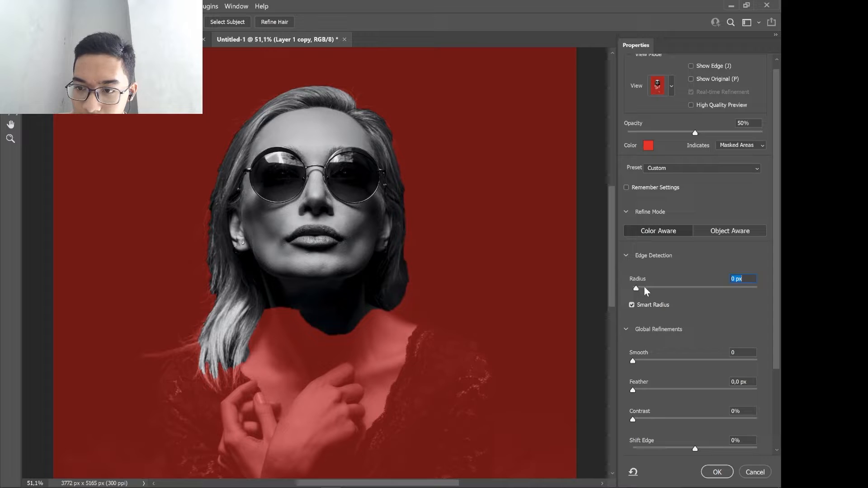
{"action": "type", "text": "3"}
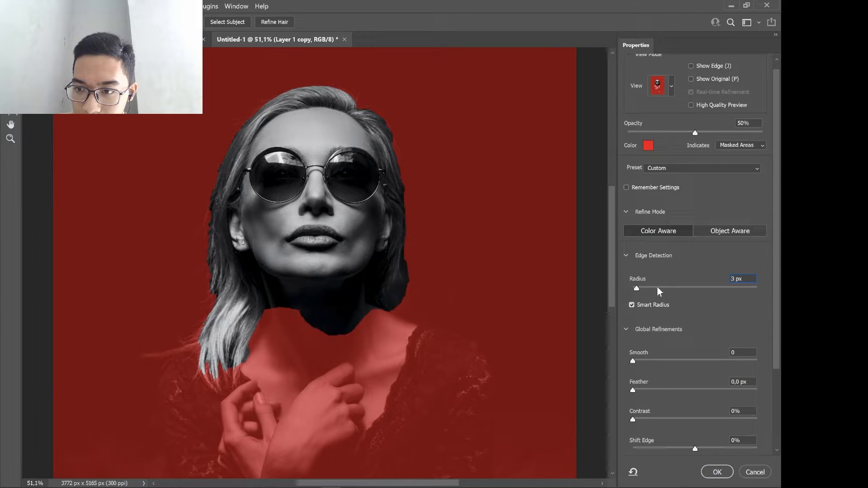
{"action": "left_click", "coordinate": [664, 288]}
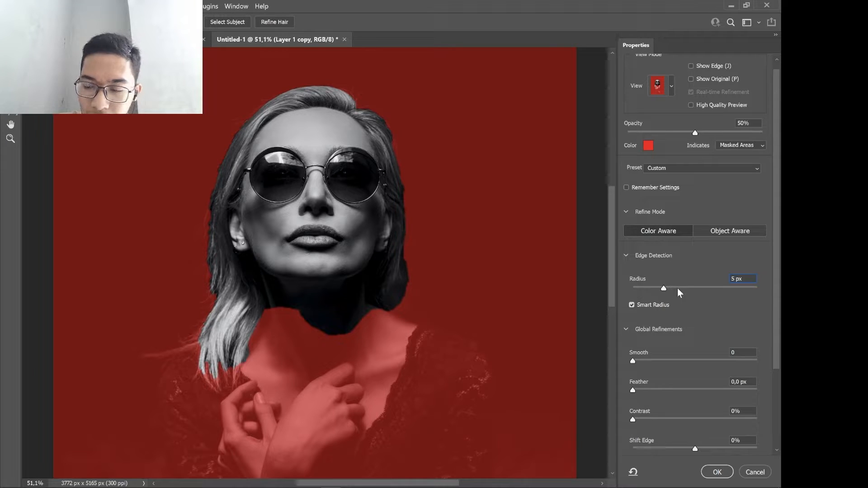
{"action": "left_click_drag", "start_coordinate": [682, 288], "coordinate": [710, 297]}
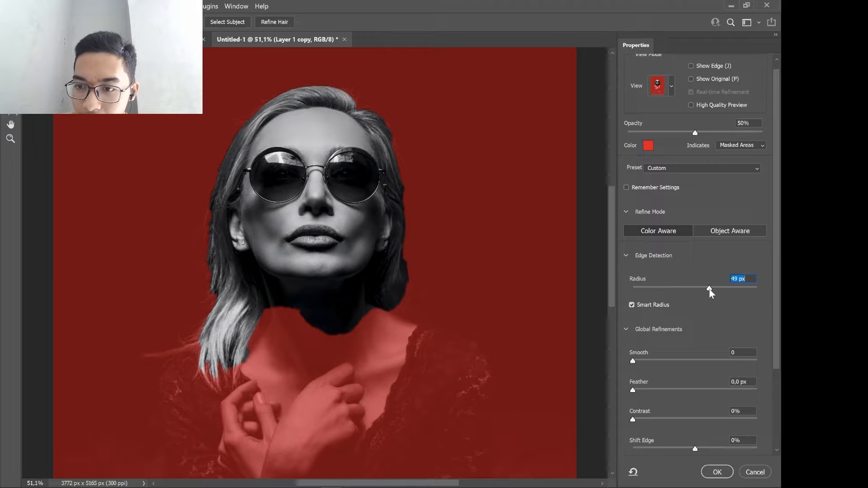
{"action": "left_click", "coordinate": [670, 287]}
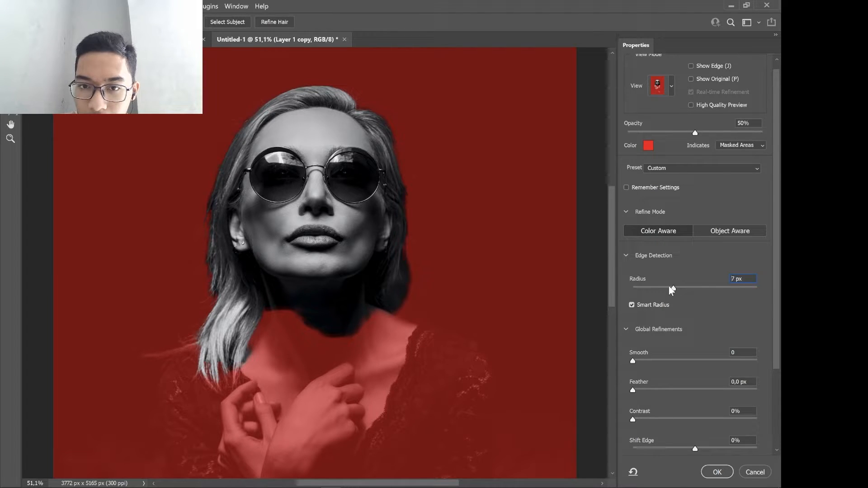
{"action": "left_click_drag", "start_coordinate": [669, 287], "coordinate": [651, 287]}
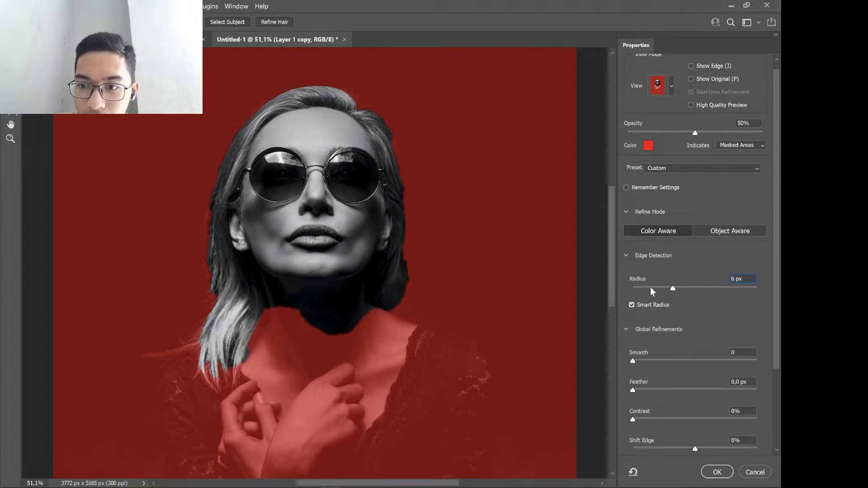
{"action": "left_click", "coordinate": [634, 289]}
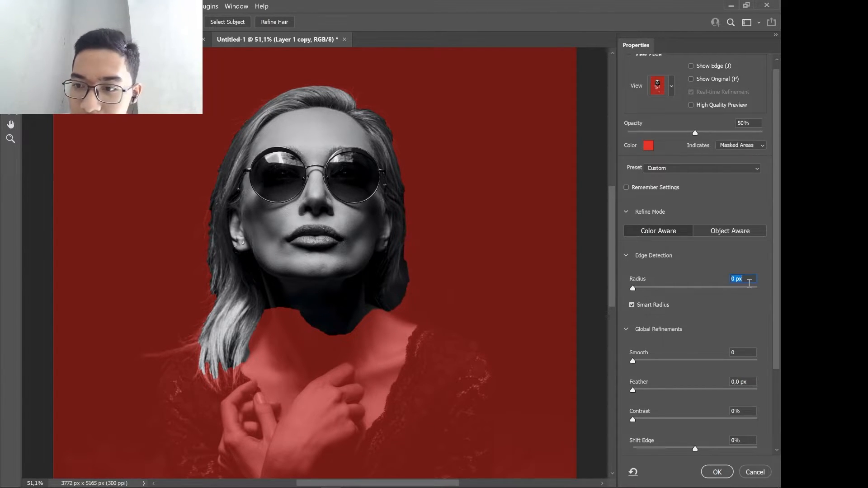
Set the Smooth value of the head selection's global refinements to 53.
{"action": "scroll", "coordinate": [674, 309], "scroll_direction": "down", "scroll_amount": 1}
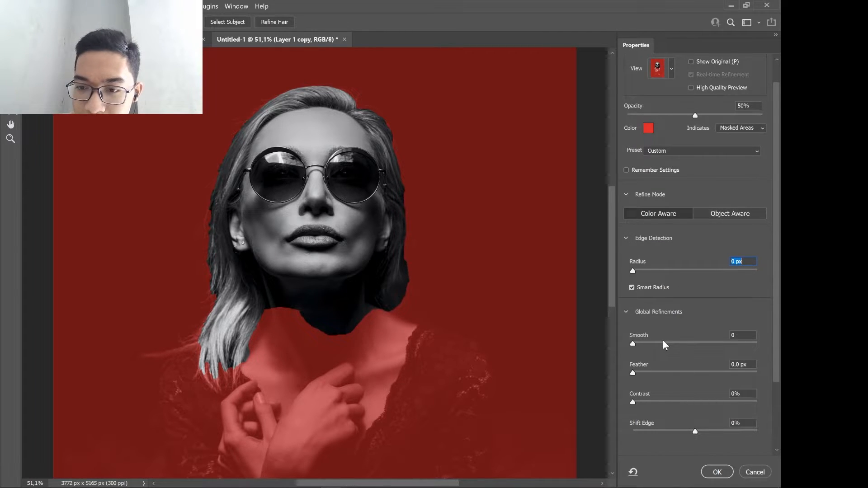
{"action": "left_click", "coordinate": [681, 342]}
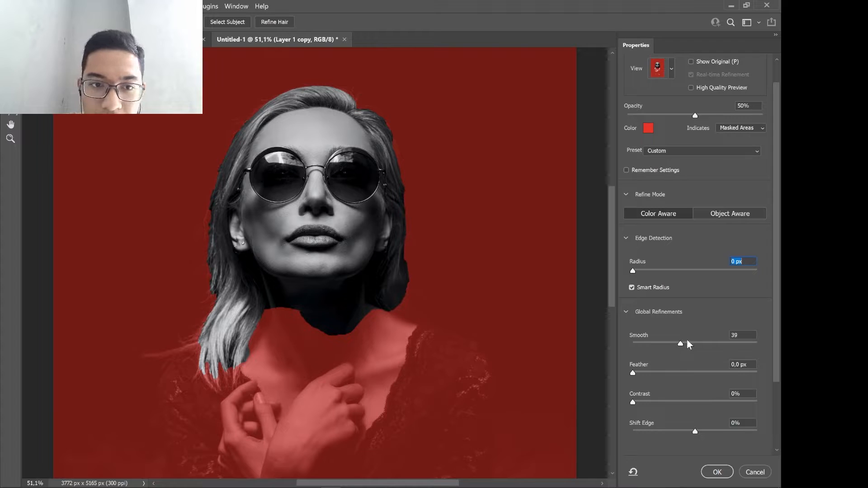
{"action": "left_click", "coordinate": [699, 343]}
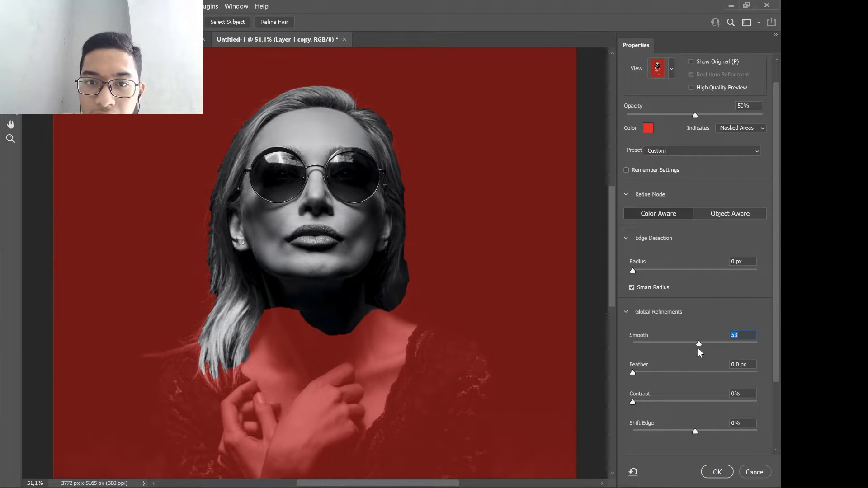
Try several edge detection radii on the hair outline and set the radius to 18 px.
{"action": "left_click_drag", "start_coordinate": [637, 272], "coordinate": [642, 271]}
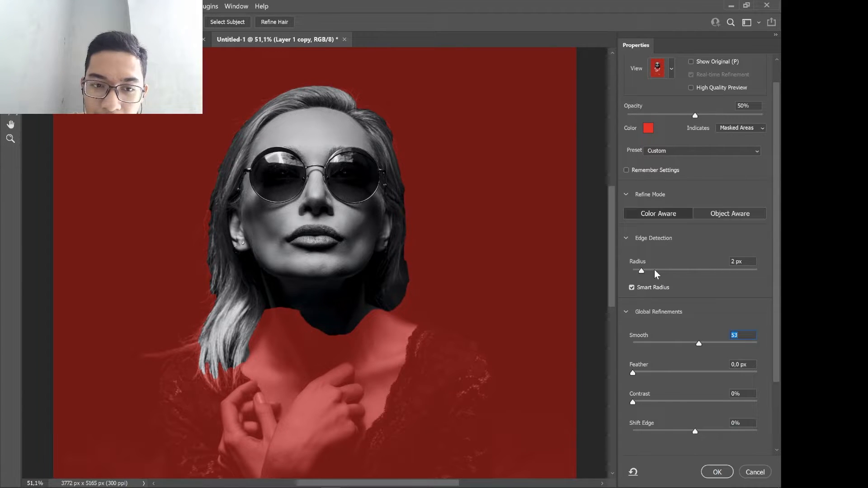
{"action": "left_click", "coordinate": [658, 271]}
{"action": "left_click_drag", "start_coordinate": [659, 272], "coordinate": [668, 272]}
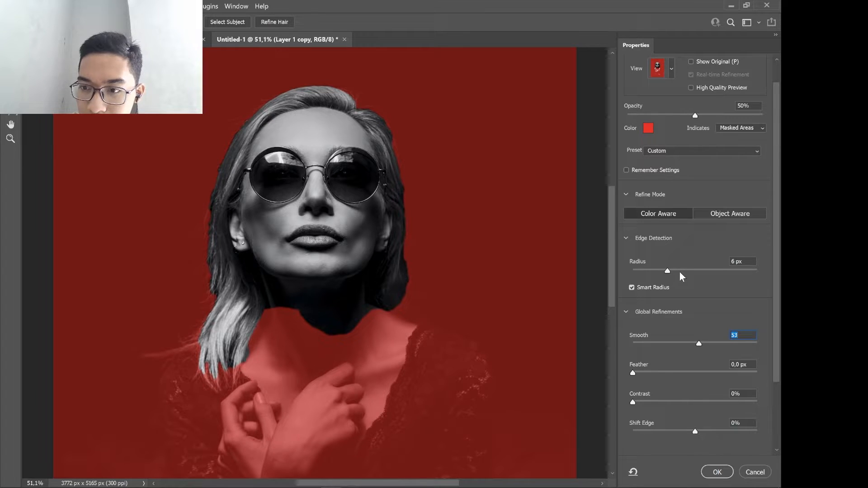
{"action": "left_click", "coordinate": [680, 271]}
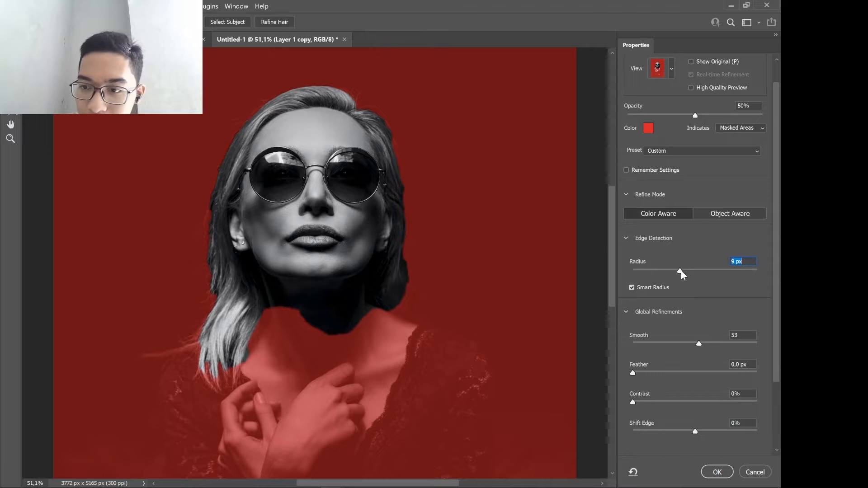
{"action": "left_click_drag", "start_coordinate": [680, 271], "coordinate": [692, 271]}
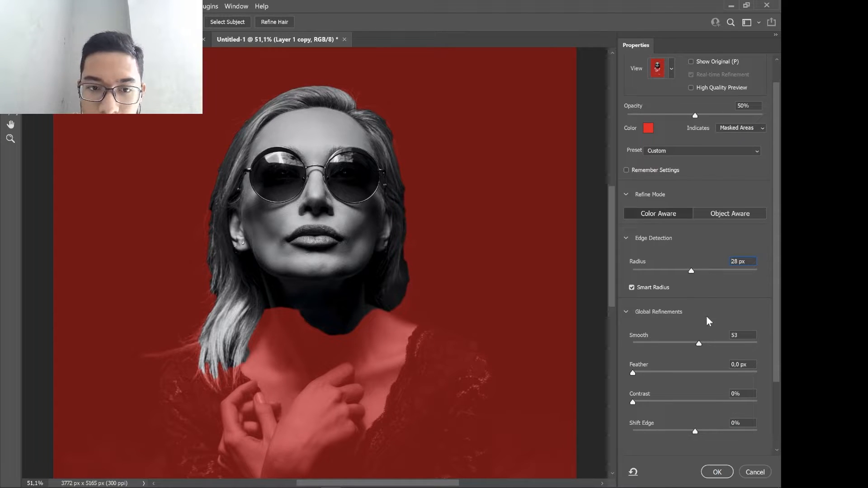
{"action": "left_click_drag", "start_coordinate": [692, 271], "coordinate": [706, 318]}
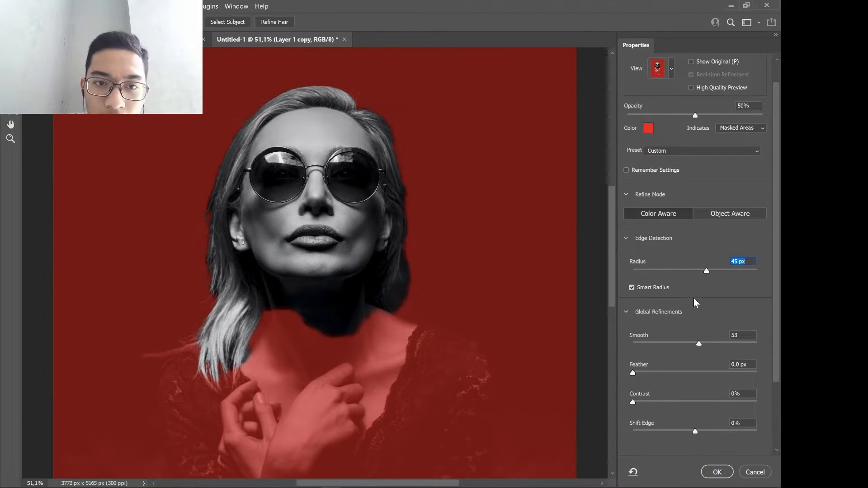
{"action": "type", "text": "18"}
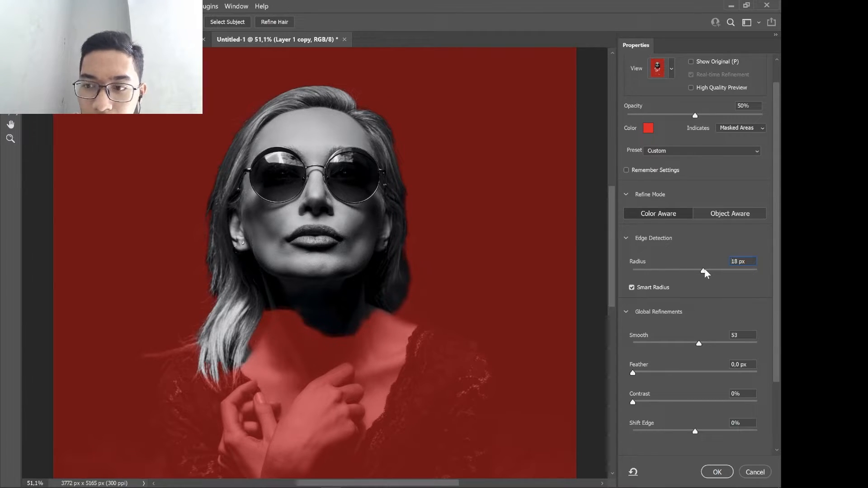
{"action": "left_click_drag", "start_coordinate": [704, 272], "coordinate": [689, 272]}
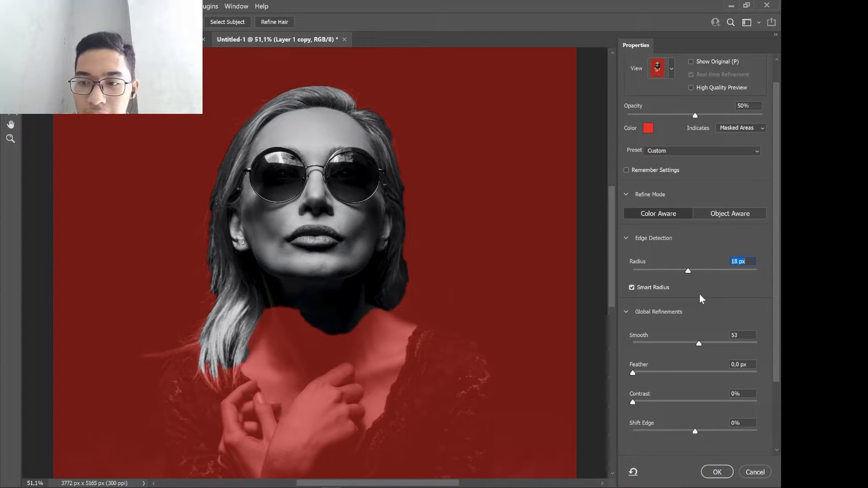
Apply the selection refinements and copy the refined head and hair selection to a new layer.
{"action": "scroll", "coordinate": [710, 321], "scroll_direction": "down", "scroll_amount": 3}
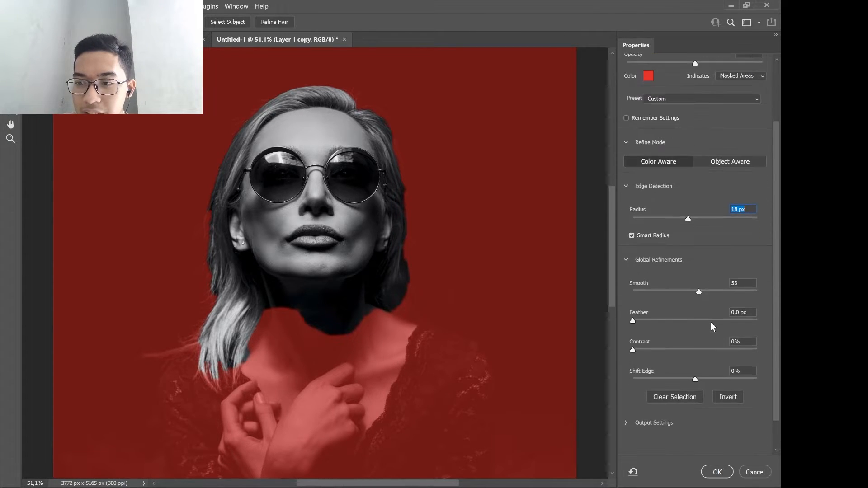
{"action": "scroll", "coordinate": [713, 324], "scroll_direction": "up", "scroll_amount": 3}
{"action": "scroll", "coordinate": [714, 327], "scroll_direction": "down", "scroll_amount": 3}
{"action": "scroll", "coordinate": [709, 325], "scroll_direction": "up", "scroll_amount": 3}
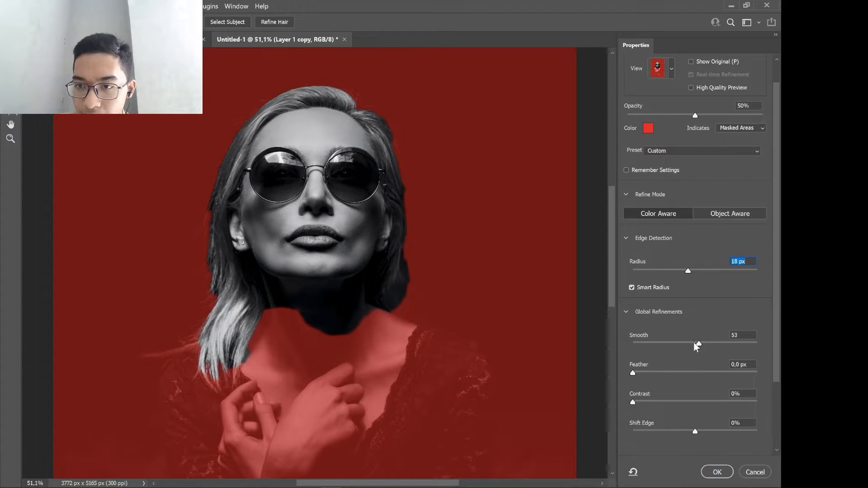
{"action": "left_click", "coordinate": [717, 472]}
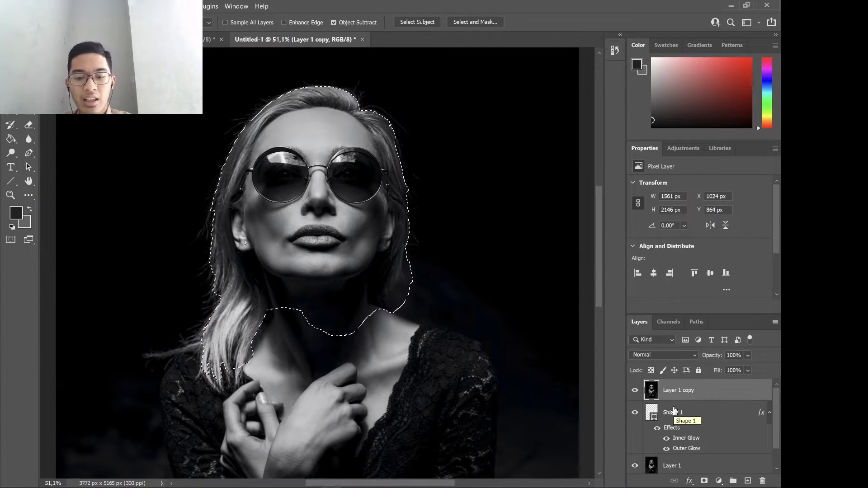
{"action": "key", "text": "ctrl+j"}
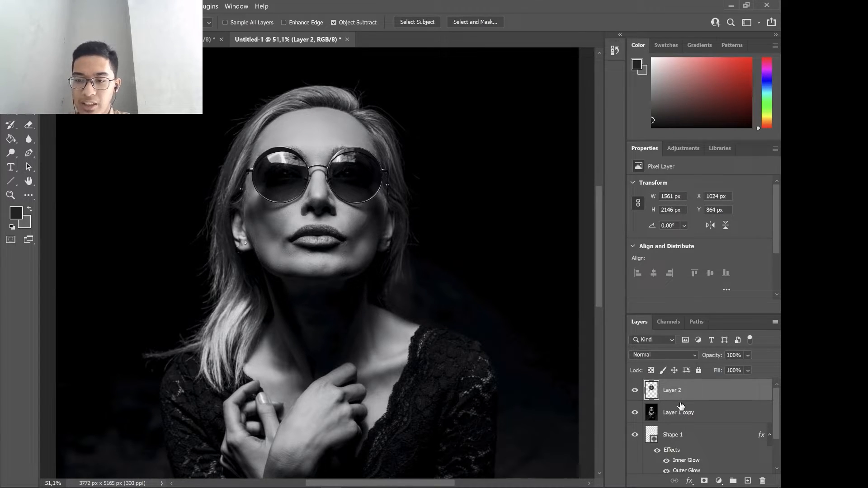
Hide and delete the full portrait copy between the new head cutout and the triangle shape layer.
{"action": "left_click", "coordinate": [686, 419]}
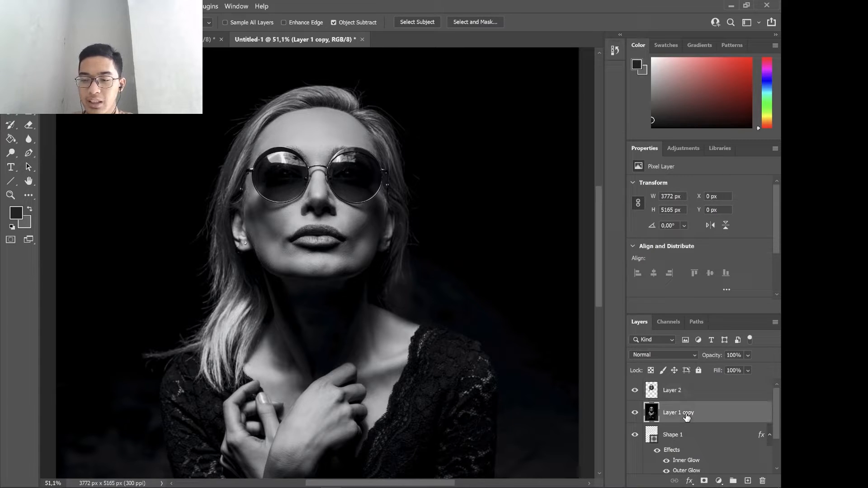
{"action": "left_click", "coordinate": [637, 412]}
{"action": "left_click", "coordinate": [637, 412]}
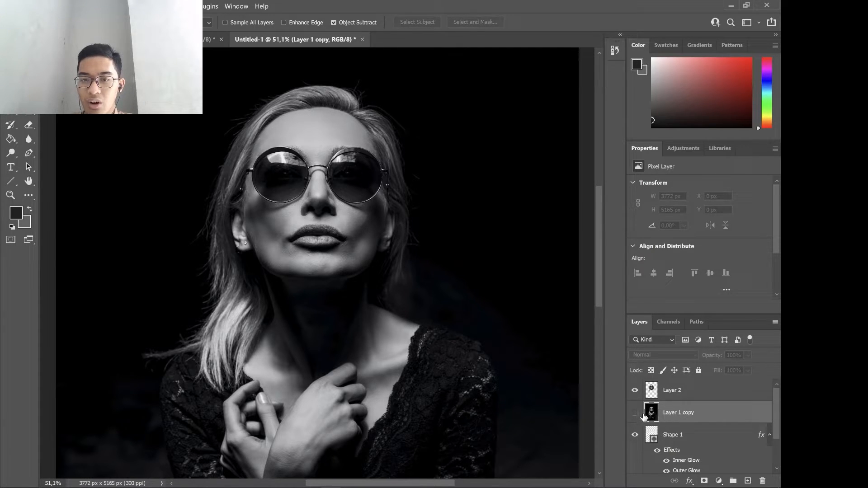
{"action": "left_click", "coordinate": [764, 481]}
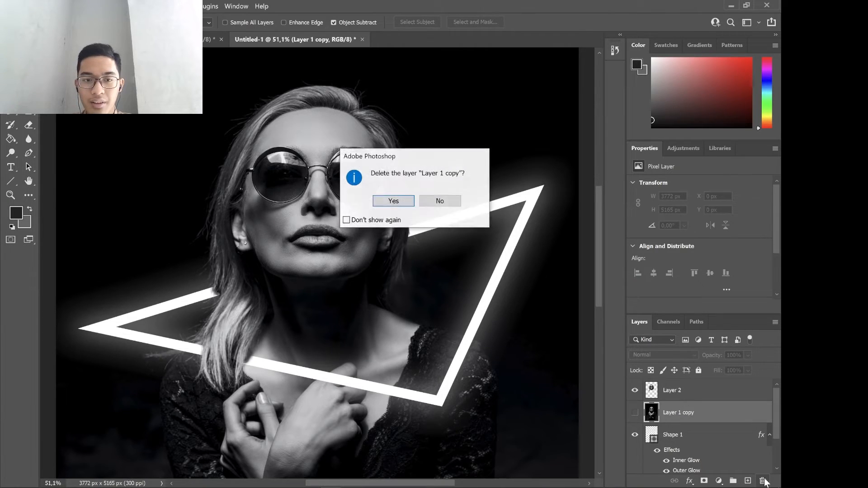
{"action": "left_click", "coordinate": [396, 198]}
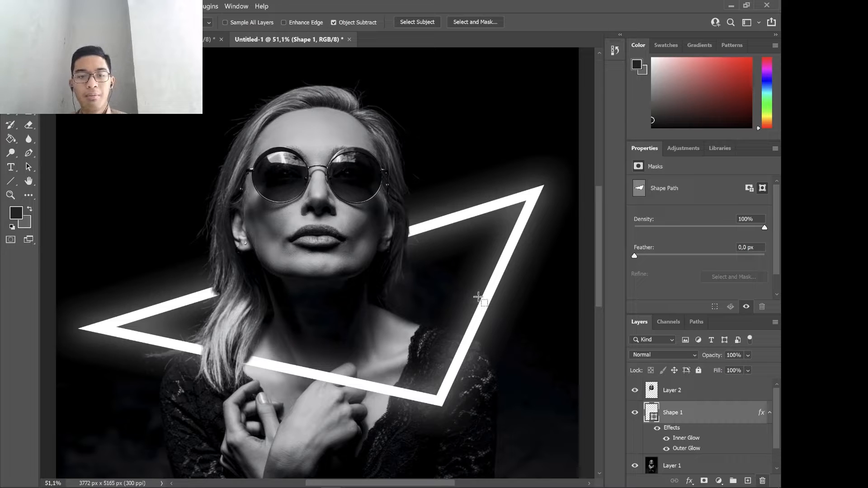
Examine how the head cutout and hair overlap the neon triangle, both across the whole portrait and close up.
{"action": "scroll", "coordinate": [440, 312], "scroll_direction": "down", "scroll_amount": 2}
{"action": "scroll", "coordinate": [440, 312], "scroll_direction": "down", "scroll_amount": 3}
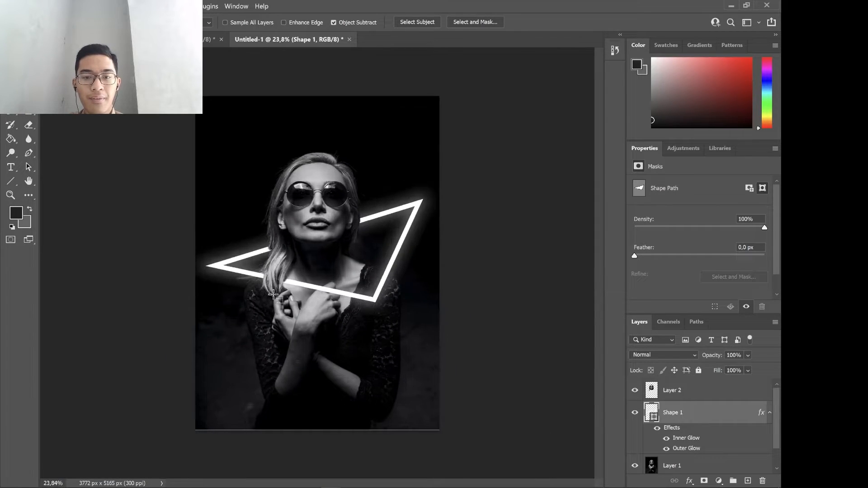
{"action": "scroll", "coordinate": [294, 277], "scroll_direction": "up", "scroll_amount": 4}
{"action": "scroll", "coordinate": [280, 277], "scroll_direction": "down", "scroll_amount": 4}
{"action": "scroll", "coordinate": [280, 277], "scroll_direction": "up", "scroll_amount": 2}
{"action": "scroll", "coordinate": [280, 277], "scroll_direction": "down", "scroll_amount": 4}
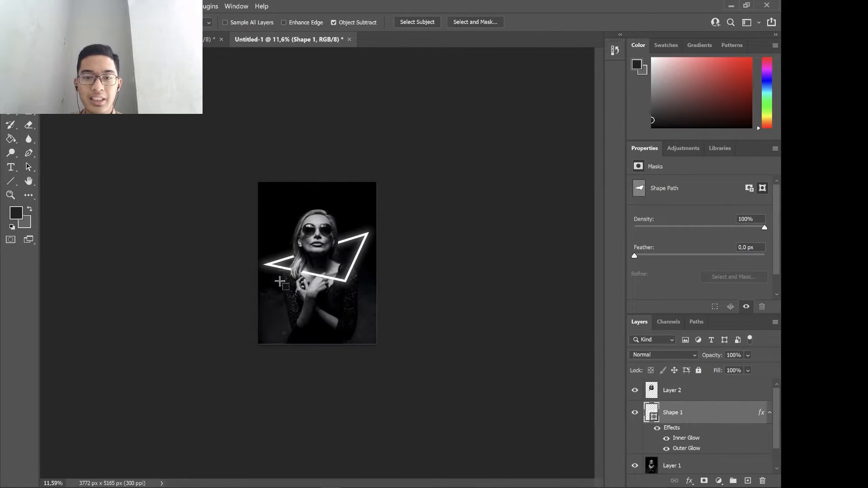
{"action": "scroll", "coordinate": [280, 277], "scroll_direction": "up", "scroll_amount": 4}
{"action": "scroll", "coordinate": [280, 277], "scroll_direction": "up", "scroll_amount": 3}
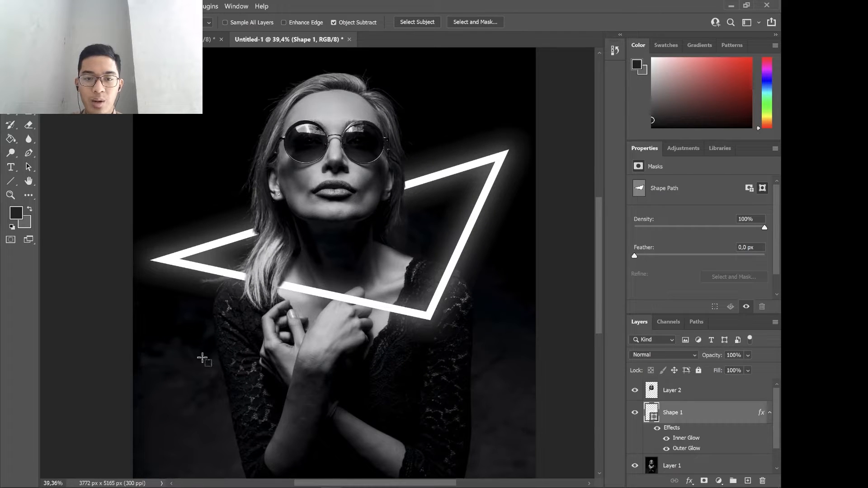
{"action": "scroll", "coordinate": [362, 290], "scroll_direction": "up", "scroll_amount": 2}
{"action": "scroll", "coordinate": [361, 290], "scroll_direction": "down", "scroll_amount": 4}
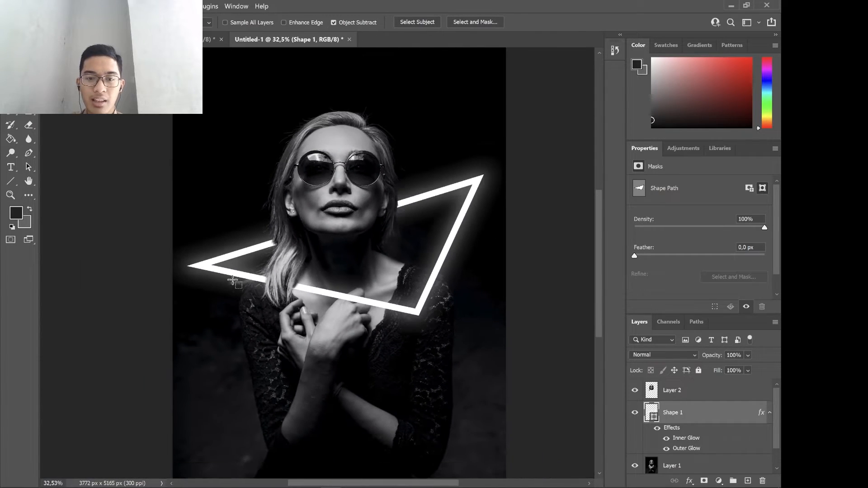
{"action": "scroll", "coordinate": [271, 285], "scroll_direction": "up", "scroll_amount": 8}
{"action": "scroll", "coordinate": [568, 405], "scroll_direction": "down", "scroll_amount": 13}
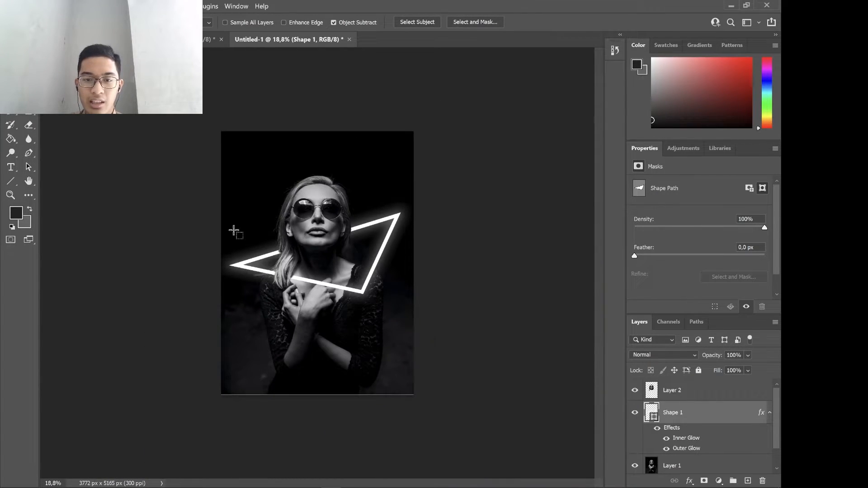
{"action": "scroll", "coordinate": [259, 290], "scroll_direction": "up", "scroll_amount": 8}
{"action": "scroll", "coordinate": [259, 290], "scroll_direction": "down", "scroll_amount": 1}
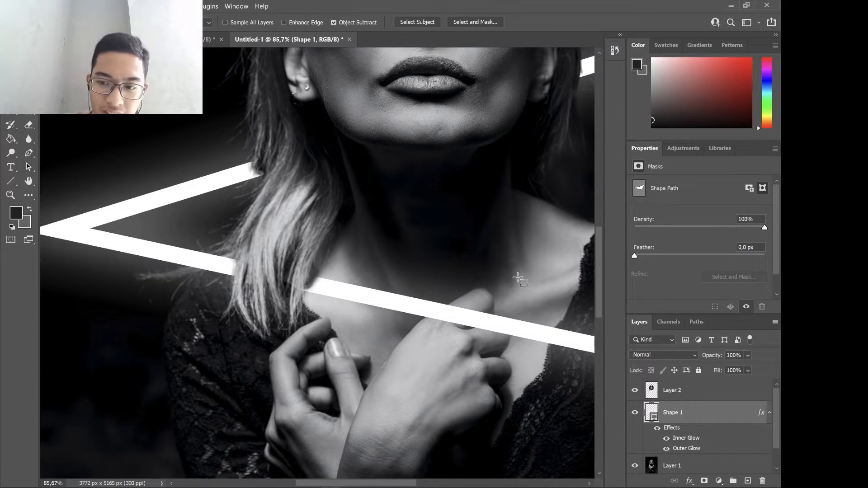
Erase the lower hair ends from the head cutout layer so the triangle's lower bar runs in front of the hair.
{"action": "key", "text": "alt+bracketright"}
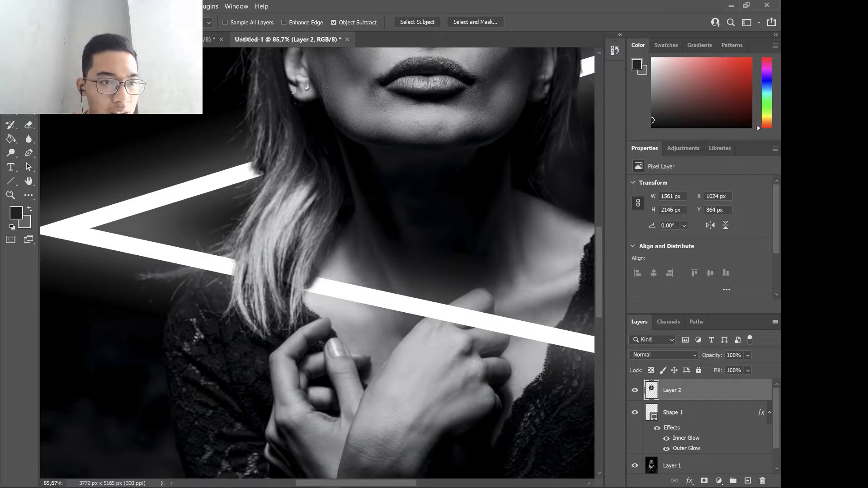
{"action": "left_click", "coordinate": [26, 121]}
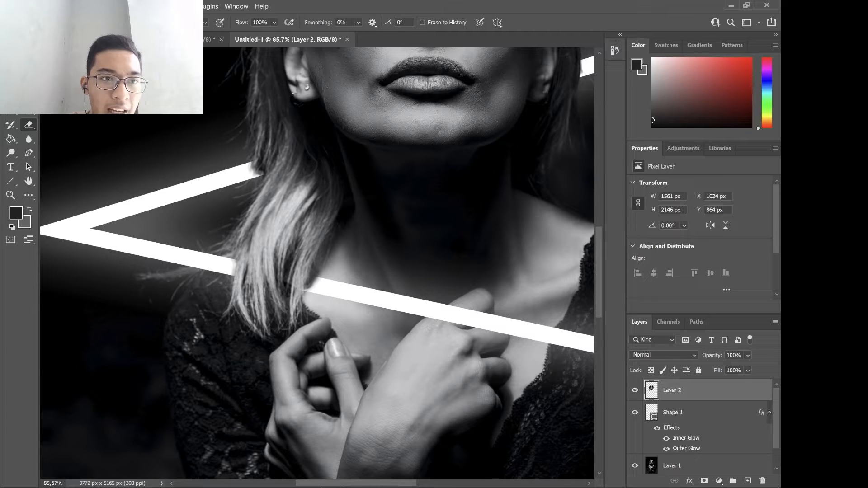
{"action": "left_click", "coordinate": [46, 23]}
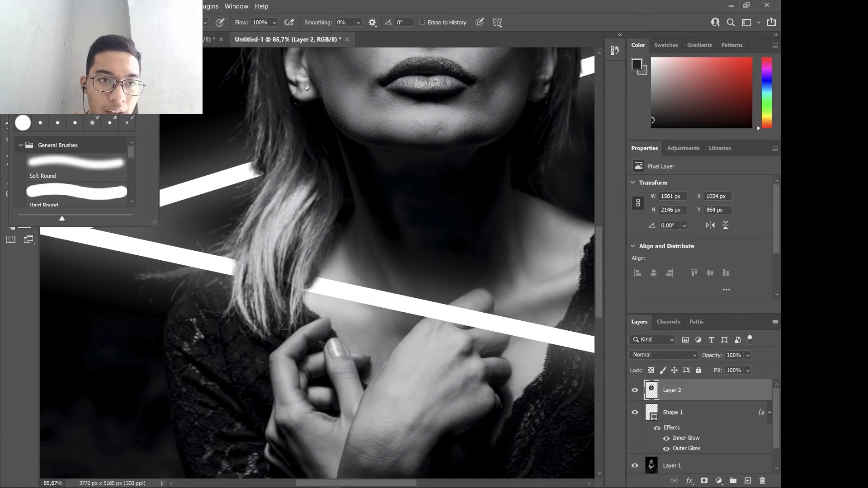
{"action": "left_click", "coordinate": [221, 276]}
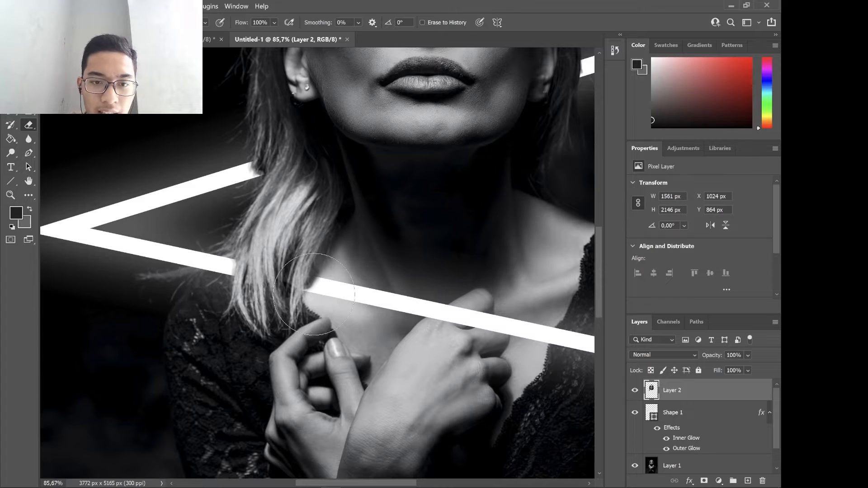
{"action": "mouse_move", "coordinate": [315, 285]}
{"action": "left_mouse_down"}
{"action": "mouse_move", "coordinate": [253, 291]}
{"action": "mouse_move", "coordinate": [263, 290]}
{"action": "left_mouse_up"}
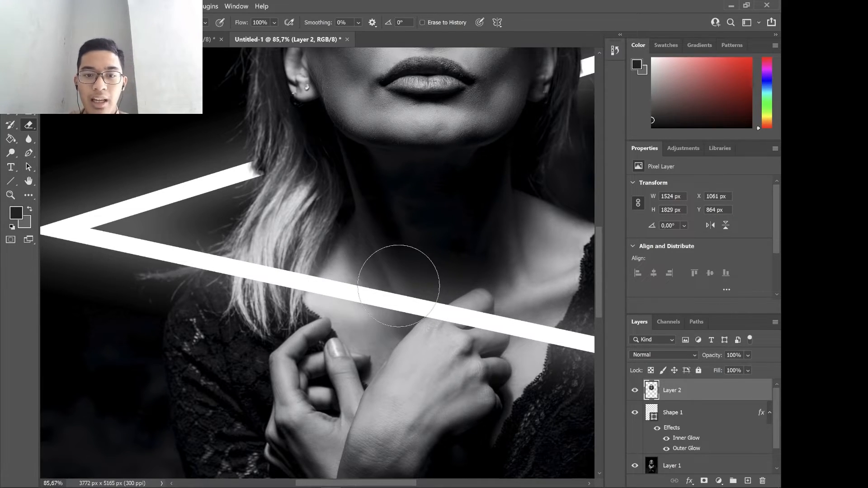
{"action": "left_click_drag", "start_coordinate": [323, 294], "coordinate": [312, 291]}
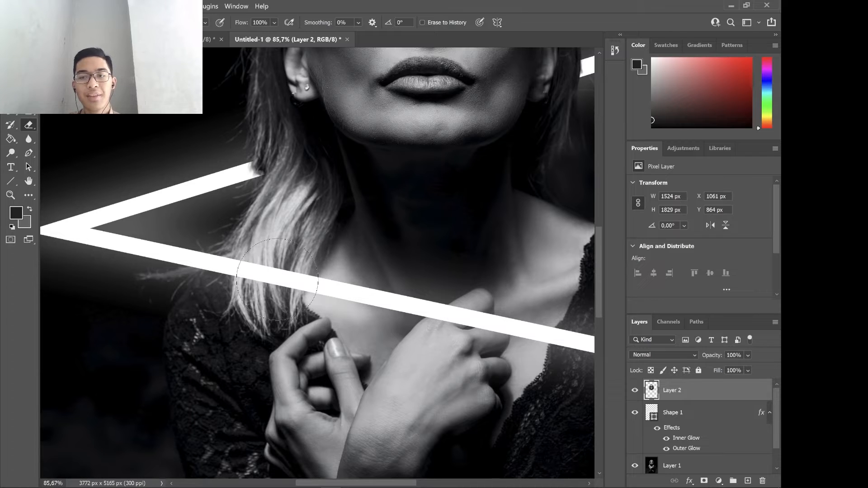
Inspect the hair edges of the head cutout where they meet the triangle's upper and lower bars.
{"action": "scroll", "coordinate": [342, 297], "scroll_direction": "down", "scroll_amount": 5}
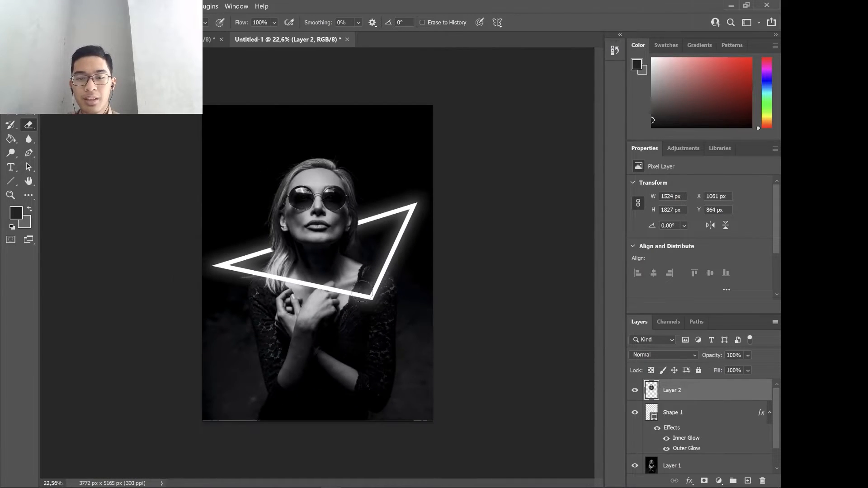
{"action": "scroll", "coordinate": [350, 295], "scroll_direction": "up", "scroll_amount": 2}
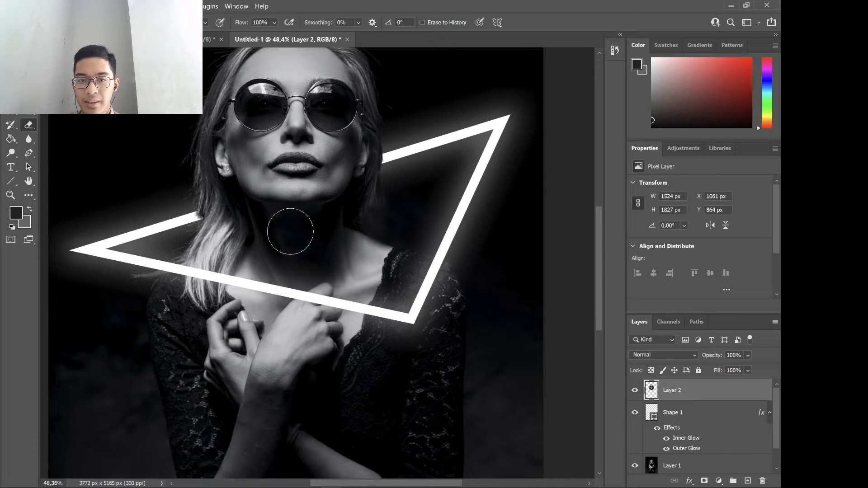
{"action": "scroll", "coordinate": [170, 213], "scroll_direction": "up", "scroll_amount": 3}
{"action": "scroll", "coordinate": [217, 208], "scroll_direction": "down", "scroll_amount": 3}
{"action": "scroll", "coordinate": [223, 199], "scroll_direction": "up", "scroll_amount": 8}
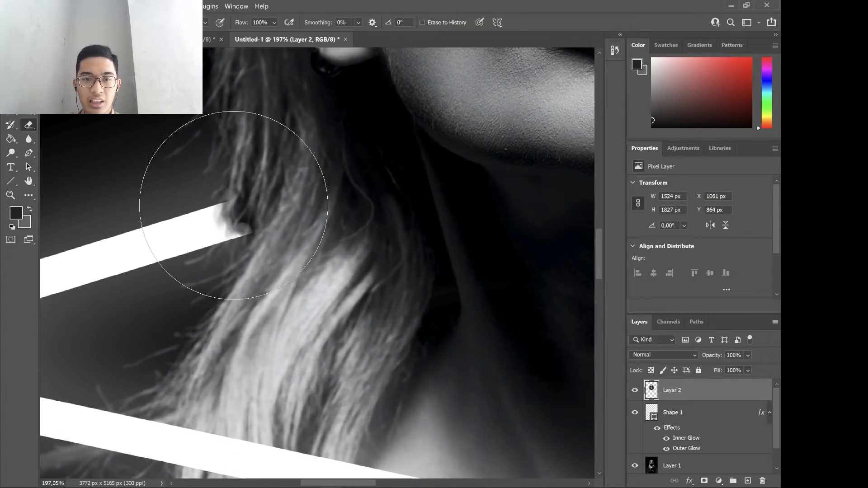
{"action": "scroll", "coordinate": [233, 199], "scroll_direction": "down", "scroll_amount": 5}
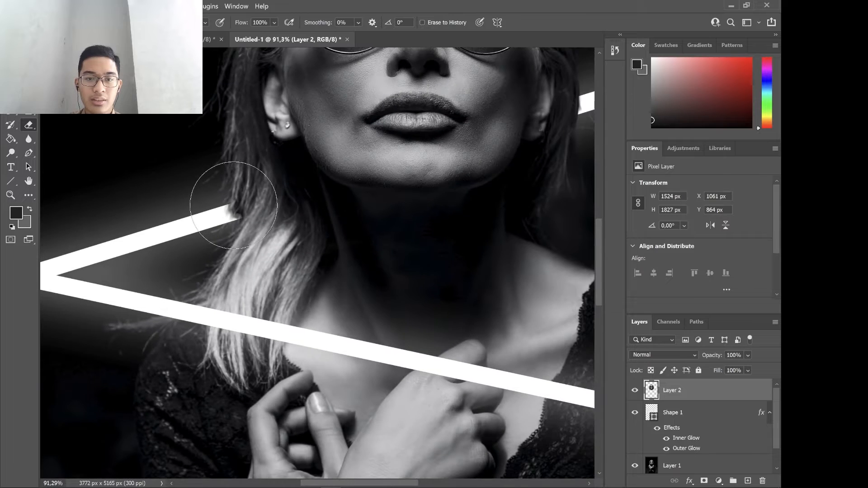
{"action": "scroll", "coordinate": [229, 193], "scroll_direction": "up", "scroll_amount": 2}
{"action": "right_click", "coordinate": [23, 125]}
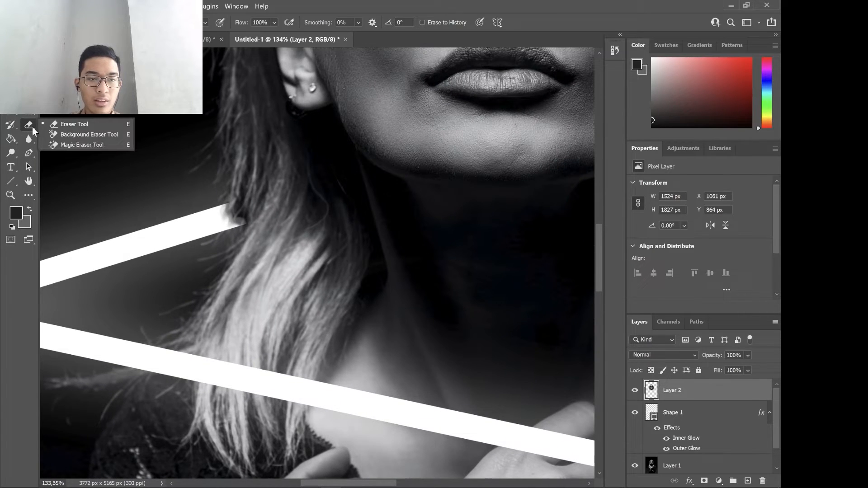
{"action": "left_click", "coordinate": [58, 138]}
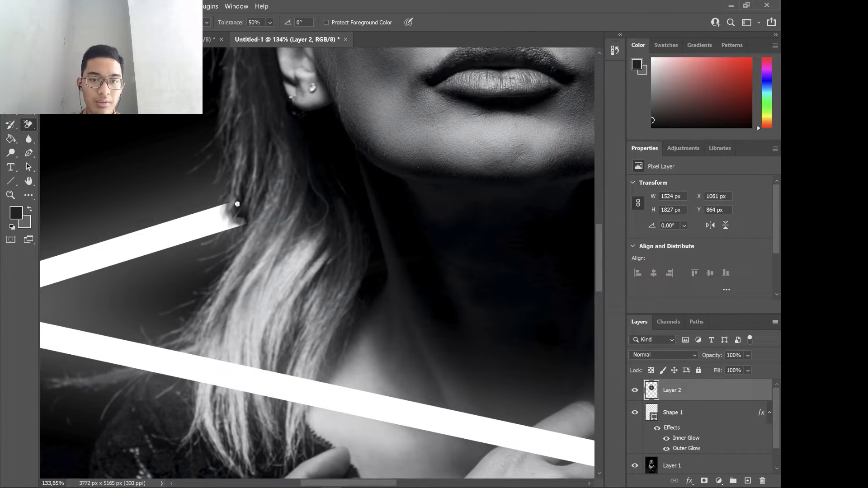
{"action": "scroll", "coordinate": [246, 221], "scroll_direction": "down", "scroll_amount": 5}
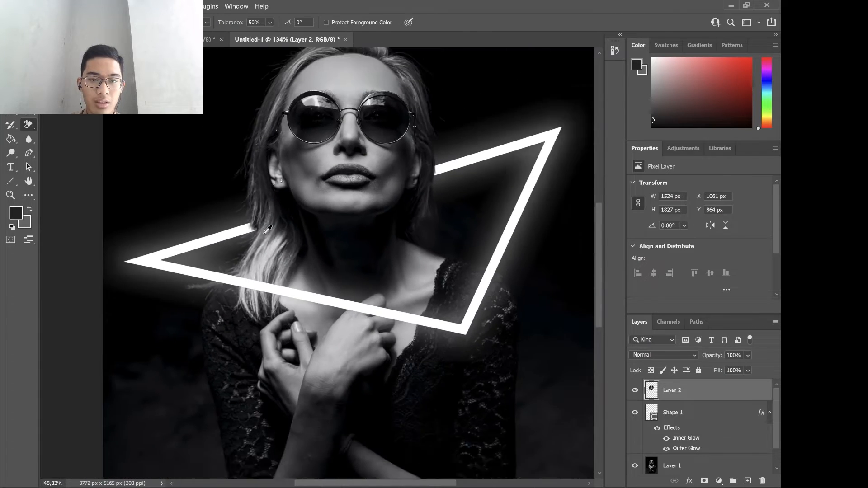
{"action": "scroll", "coordinate": [412, 196], "scroll_direction": "down", "scroll_amount": 2}
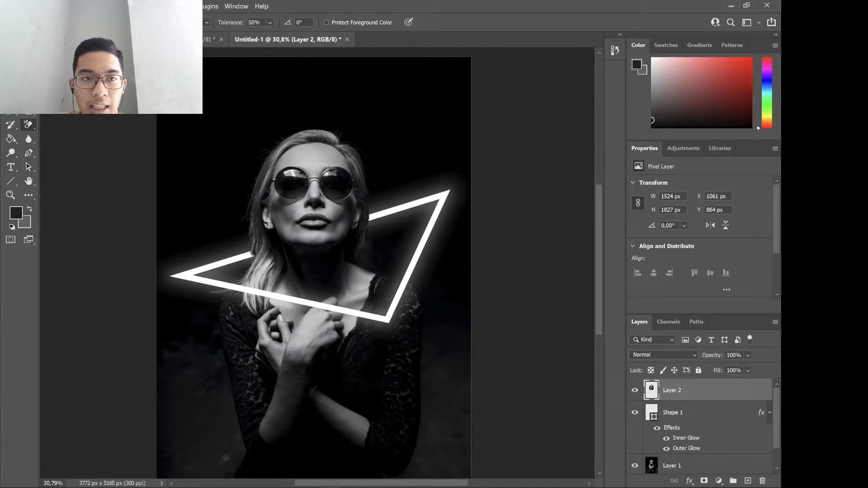
Compare the neon triangle composition with the finished reference version in the other open document.
{"action": "left_click", "coordinate": [209, 39]}
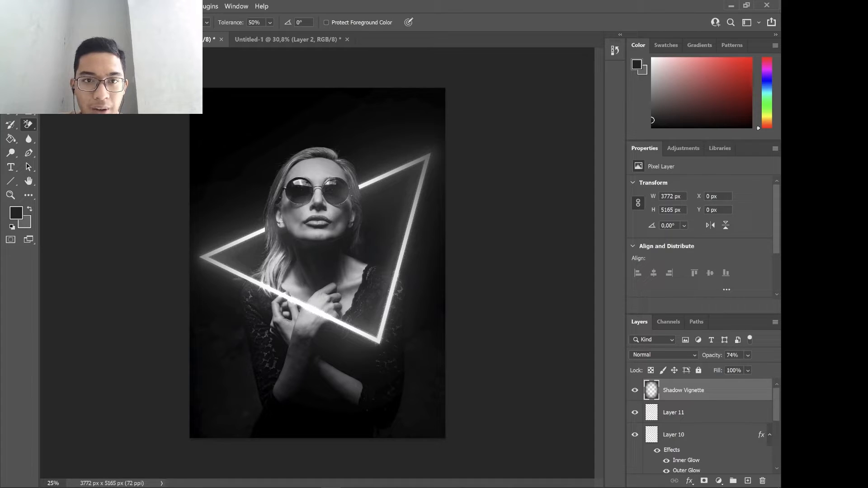
{"action": "left_click", "coordinate": [310, 40]}
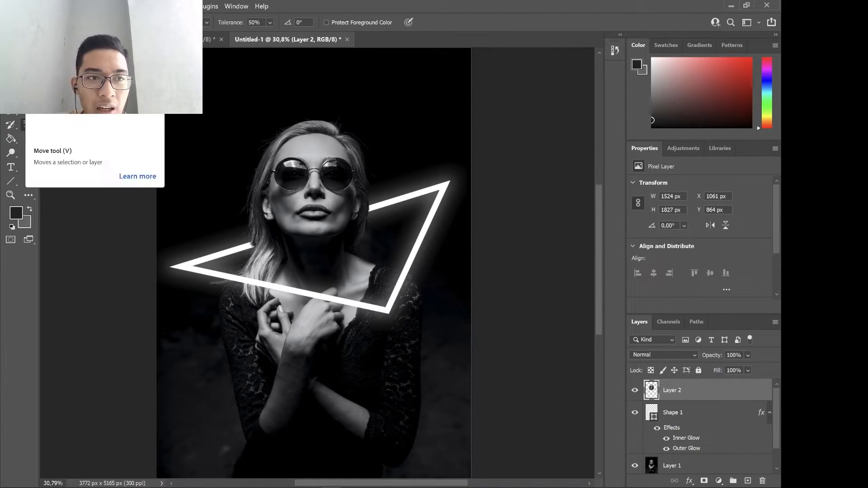
{"action": "left_click", "coordinate": [208, 40]}
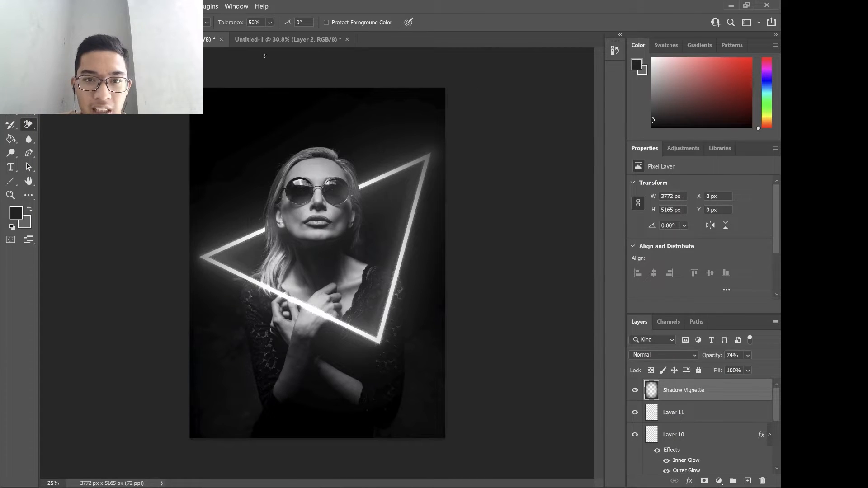
{"action": "left_click", "coordinate": [278, 39]}
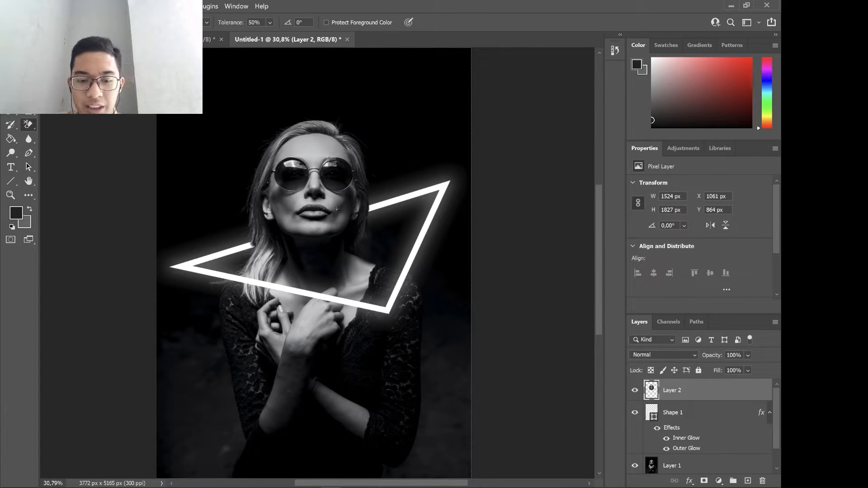
{"action": "scroll", "coordinate": [335, 221], "scroll_direction": "down", "scroll_amount": 1}
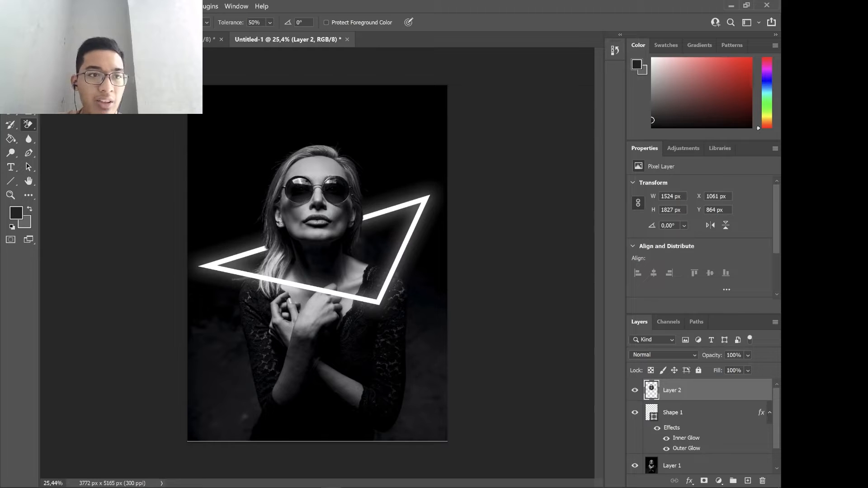
{"action": "key", "text": "v"}
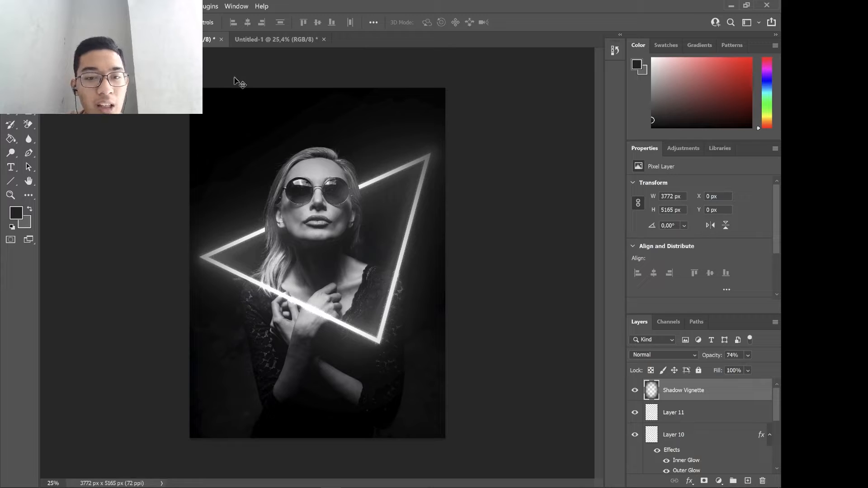
Add a new empty layer to the Untitled-1 document and place it between the head cutout and the triangle shape layer.
{"action": "left_click", "coordinate": [251, 39]}
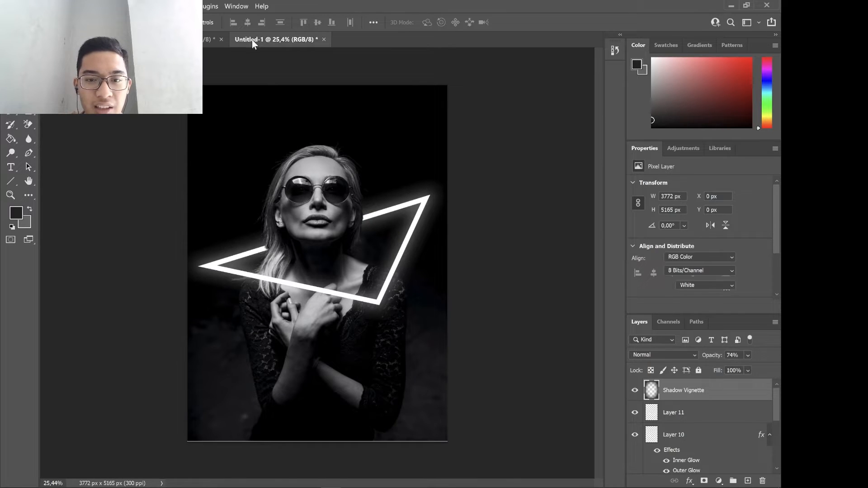
{"action": "left_click", "coordinate": [748, 481]}
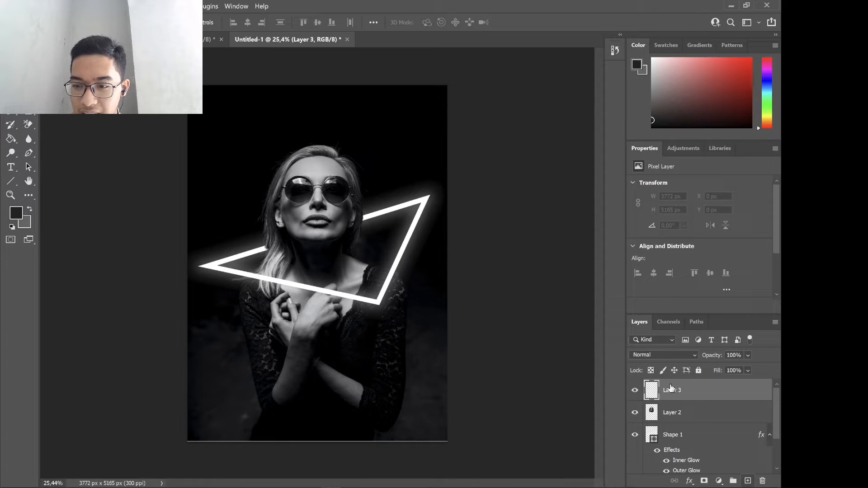
{"action": "left_click_drag", "start_coordinate": [672, 404], "coordinate": [672, 435]}
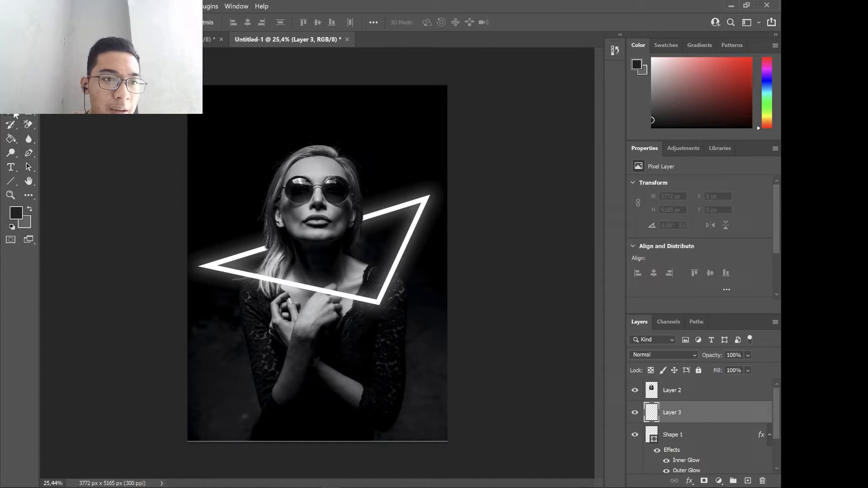
Choose the Brush tool with the Soft Round Pressure Opacity preset for painting on the new layer.
{"action": "left_click", "coordinate": [16, 114]}
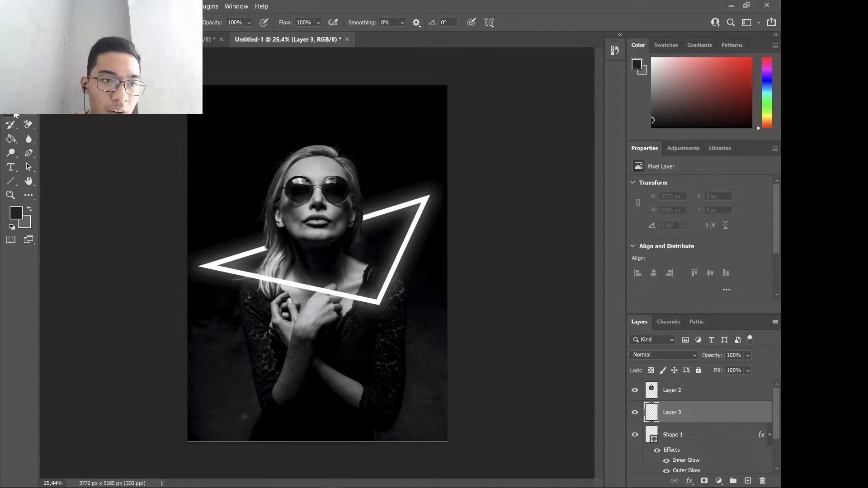
{"action": "left_click", "coordinate": [54, 22]}
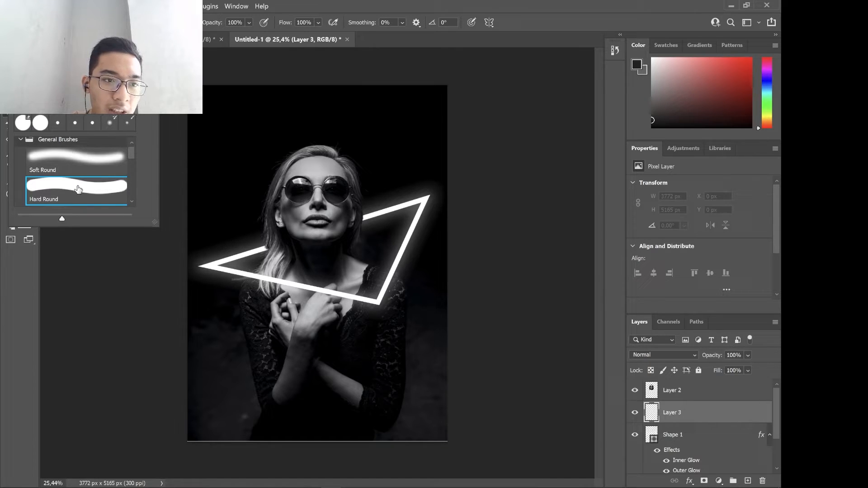
{"action": "scroll", "coordinate": [78, 180], "scroll_direction": "down", "scroll_amount": 3}
{"action": "scroll", "coordinate": [79, 190], "scroll_direction": "down", "scroll_amount": 1}
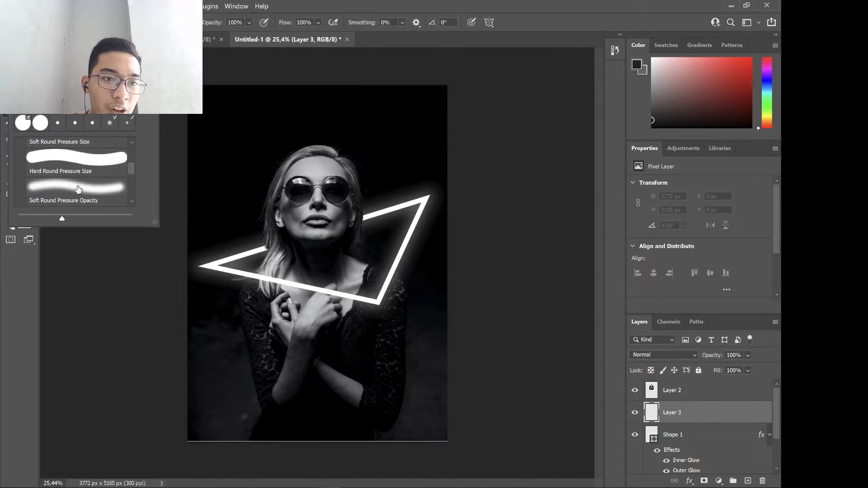
{"action": "scroll", "coordinate": [106, 192], "scroll_direction": "down", "scroll_amount": 2}
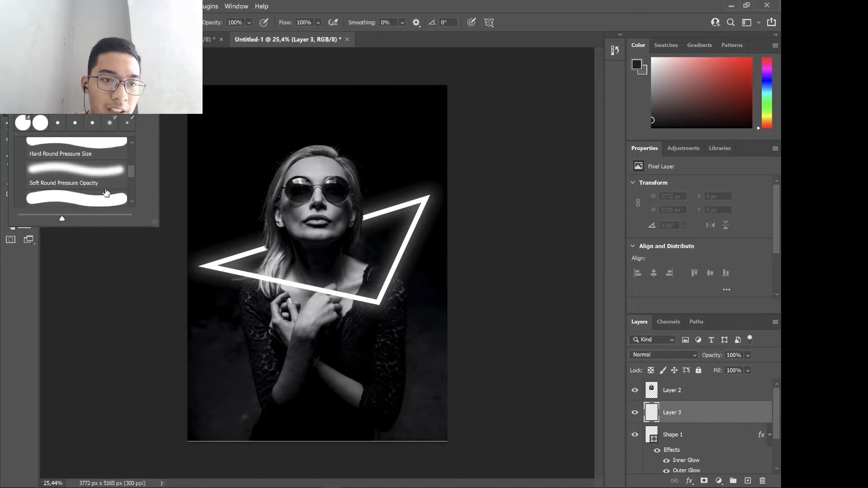
{"action": "left_click", "coordinate": [104, 177]}
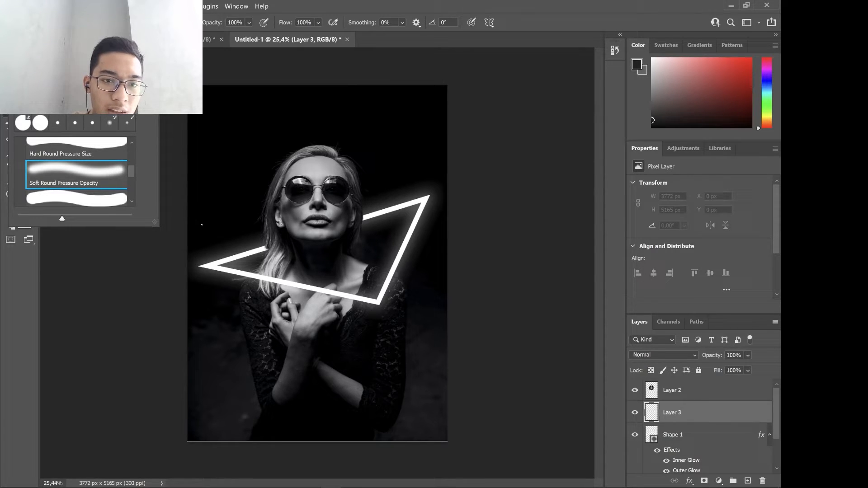
{"action": "left_click", "coordinate": [54, 23]}
{"action": "left_click", "coordinate": [54, 22]}
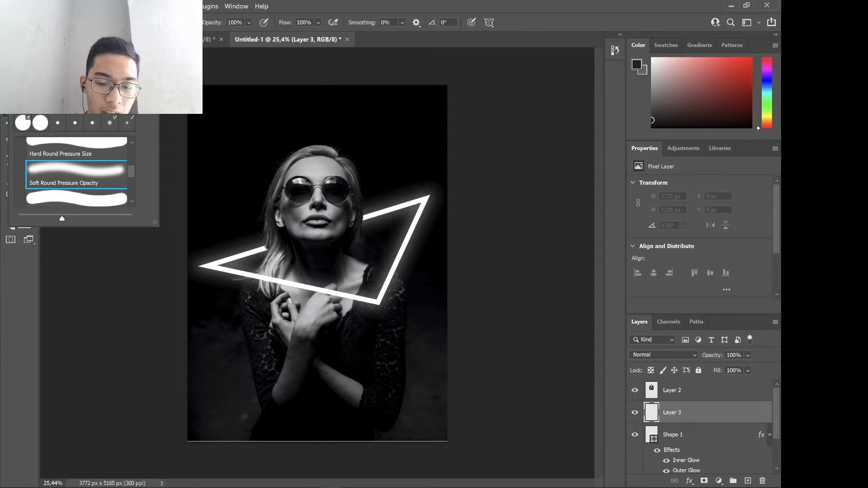
Lower the soft brush's opacity to 21%.
{"action": "key", "text": "Escape"}
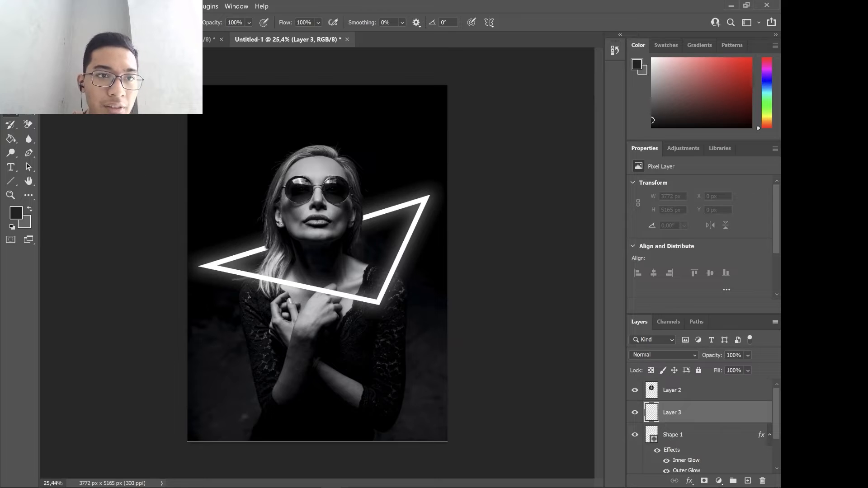
{"action": "left_click", "coordinate": [50, 22]}
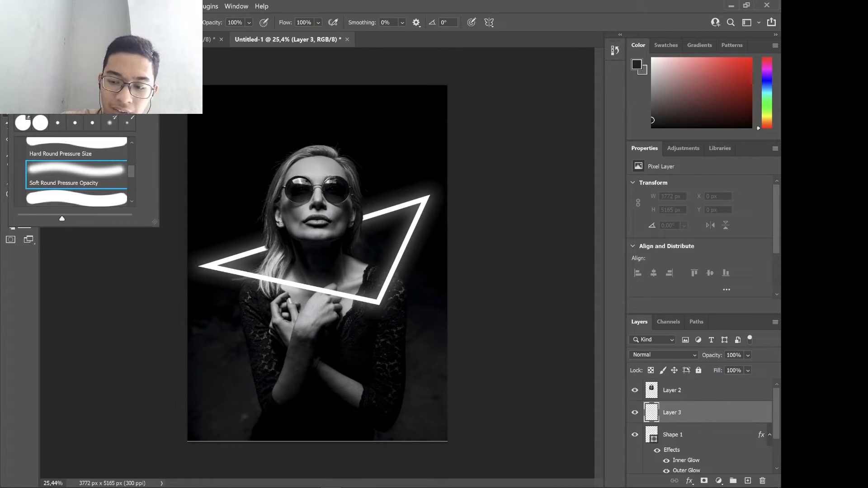
{"action": "key", "text": "Return"}
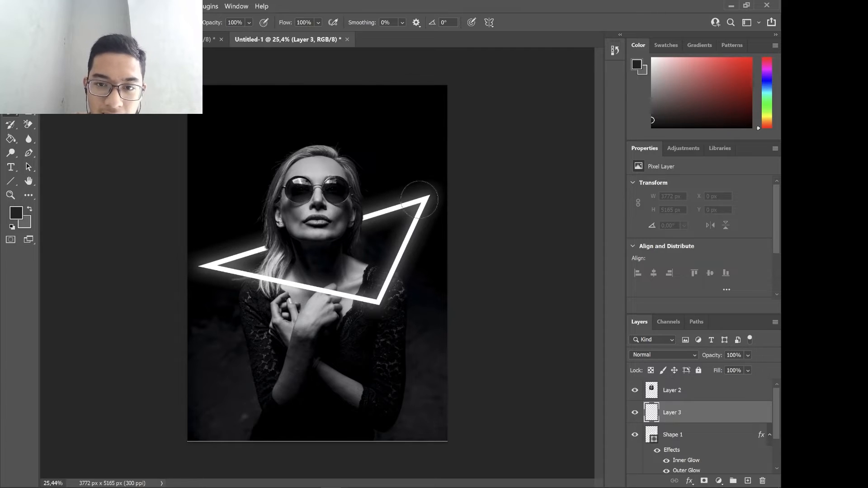
{"action": "left_click", "coordinate": [250, 23]}
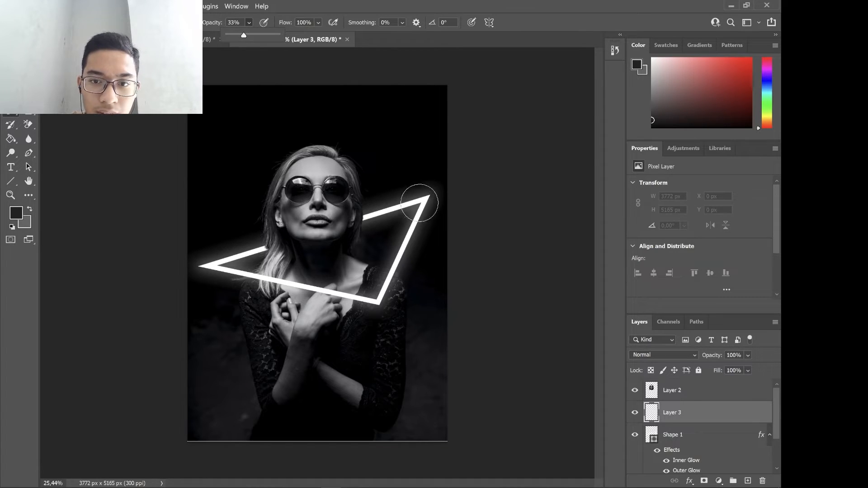
{"action": "left_click_drag", "start_coordinate": [243, 35], "coordinate": [239, 37]}
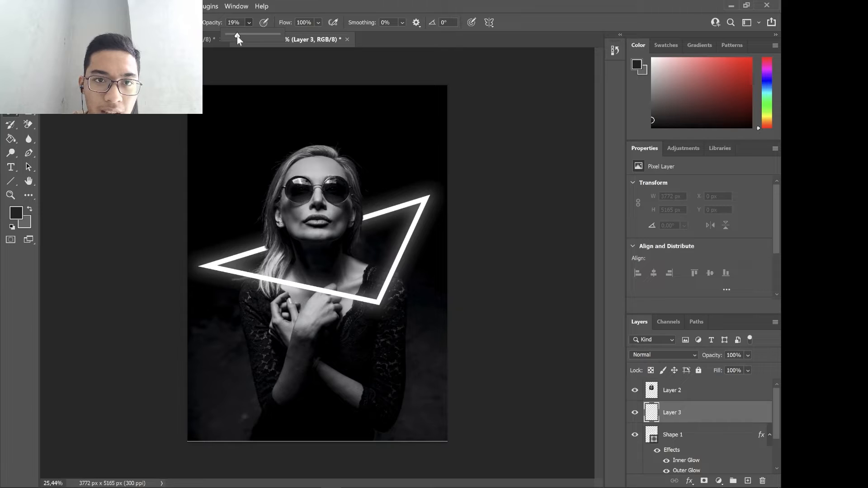
{"action": "left_click", "coordinate": [378, 38]}
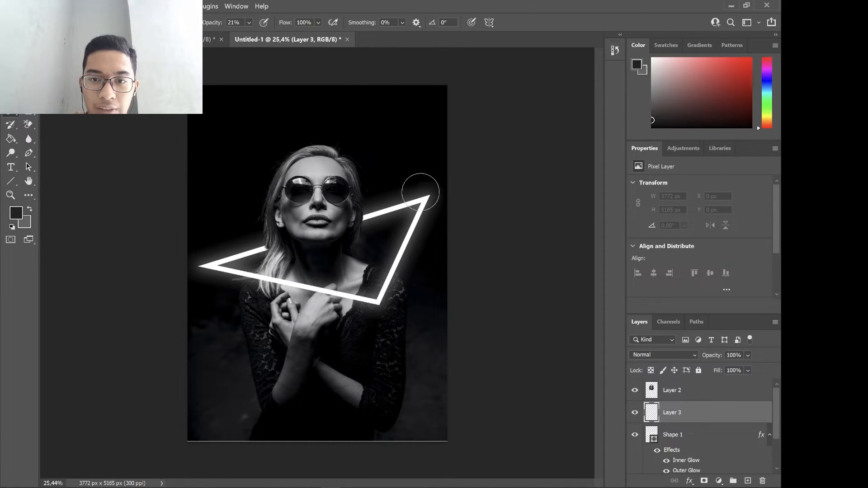
Try dark brush strokes on Layer 3 over the triangle's upper and lower bars, and undo them.
{"action": "mouse_move", "coordinate": [420, 192]}
{"action": "left_mouse_down"}
{"action": "mouse_move", "coordinate": [424, 200]}
{"action": "mouse_move", "coordinate": [352, 226]}
{"action": "left_mouse_up"}
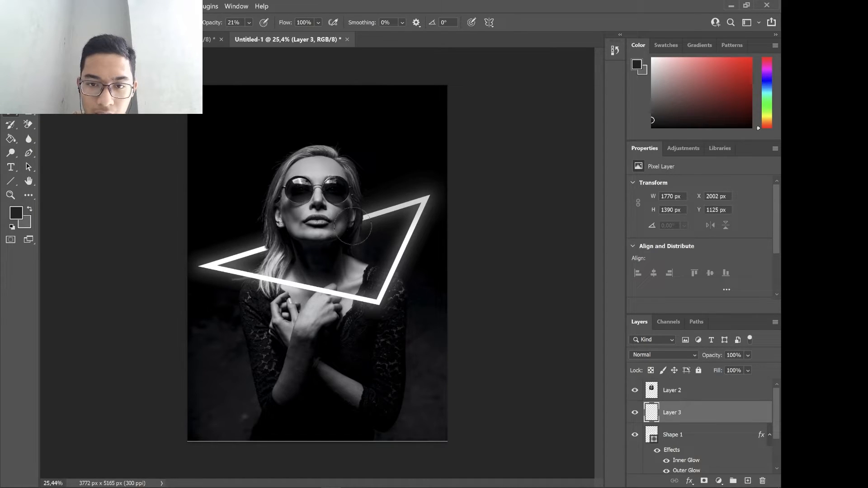
{"action": "mouse_move", "coordinate": [275, 244]}
{"action": "left_mouse_down"}
{"action": "mouse_move", "coordinate": [206, 271]}
{"action": "mouse_move", "coordinate": [247, 278]}
{"action": "mouse_move", "coordinate": [294, 304]}
{"action": "left_mouse_up"}
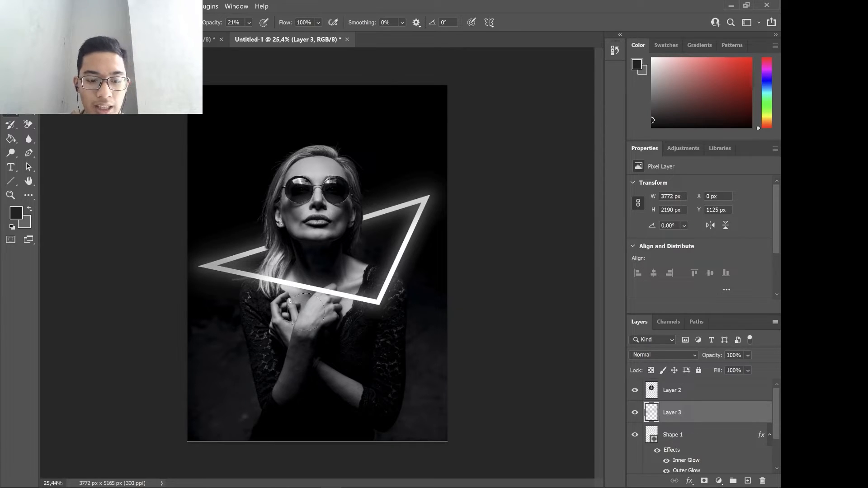
{"action": "key", "text": "ctrl+z"}
{"action": "key", "text": "ctrl+z"}
{"action": "key", "text": "ctrl+z"}
{"action": "key", "text": "ctrl+z"}
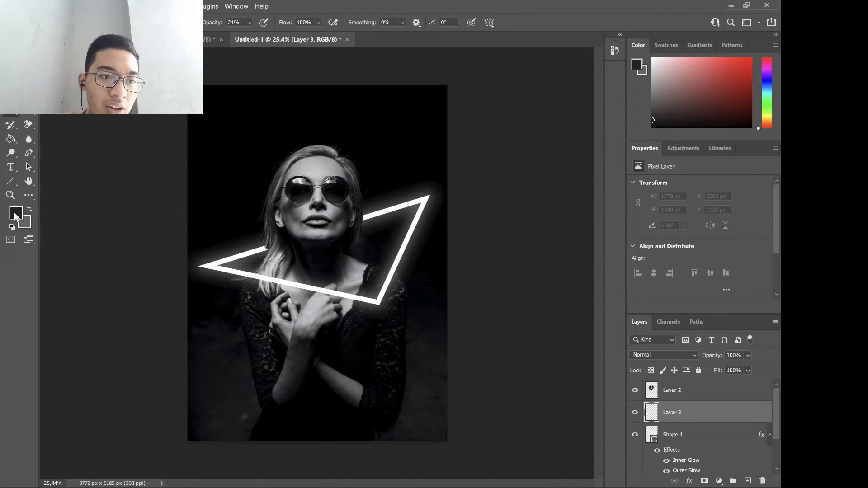
Set the foreground color to white.
{"action": "left_click", "coordinate": [15, 216]}
{"action": "left_click_drag", "start_coordinate": [381, 197], "coordinate": [367, 168]}
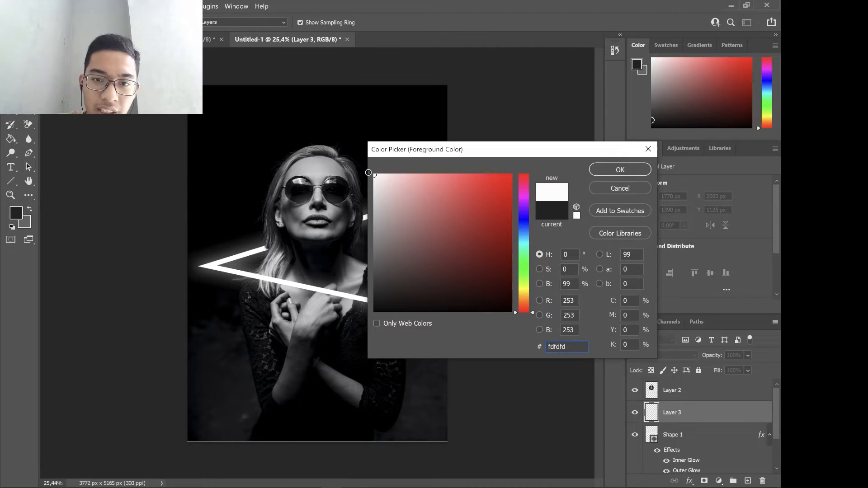
{"action": "left_click", "coordinate": [628, 168]}
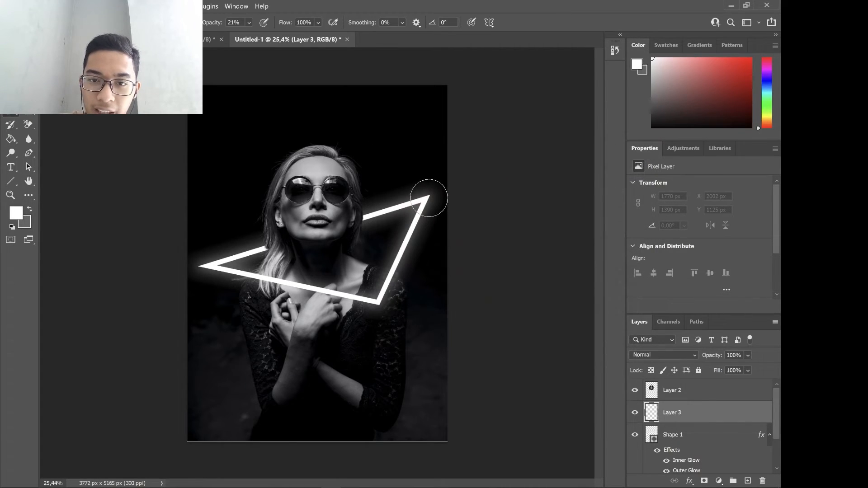
Reduce the brush opacity to 9%, testing white strokes along the triangle's upper bar and undoing them.
{"action": "left_click_drag", "start_coordinate": [373, 217], "coordinate": [367, 220]}
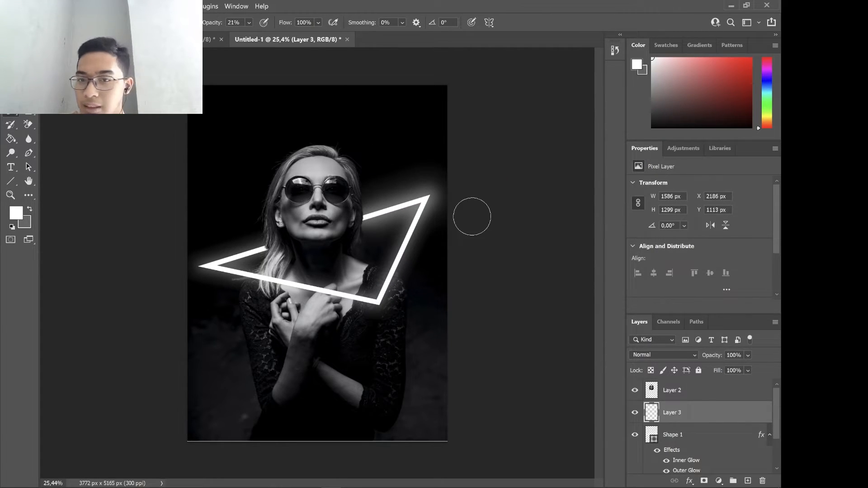
{"action": "key", "text": "ctrl+z"}
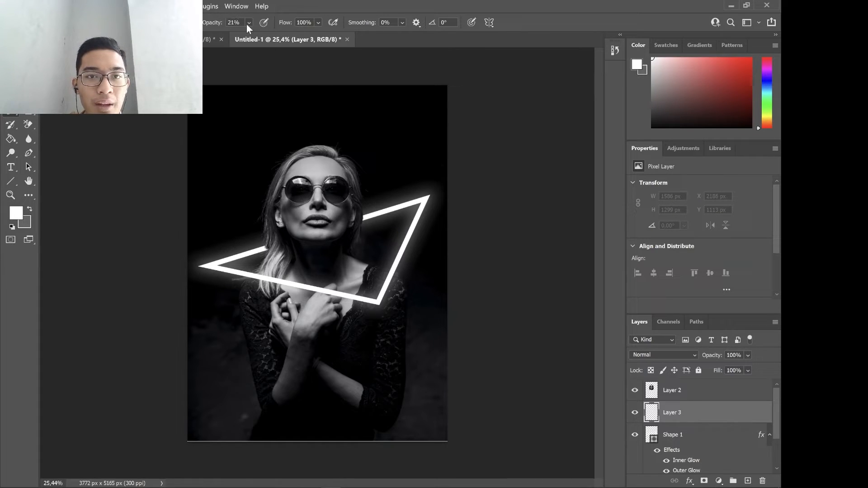
{"action": "left_click", "coordinate": [248, 22]}
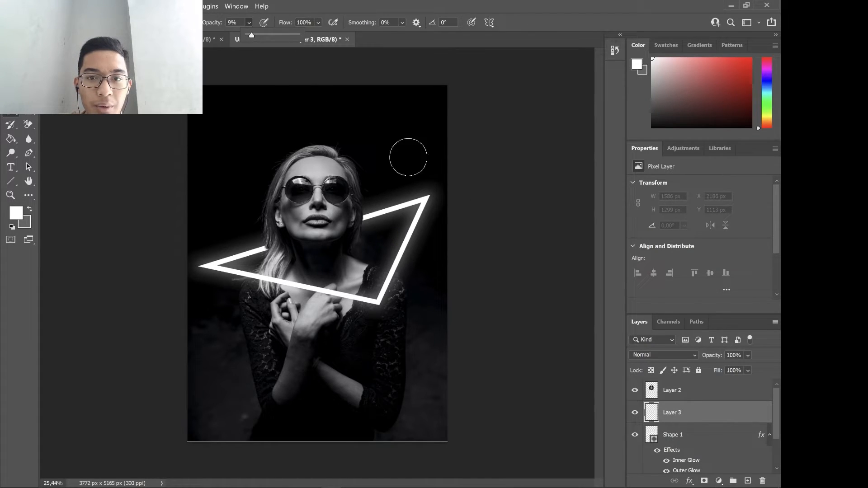
{"action": "mouse_move", "coordinate": [413, 182]}
{"action": "left_mouse_down"}
{"action": "mouse_move", "coordinate": [420, 192]}
{"action": "mouse_move", "coordinate": [362, 219]}
{"action": "left_mouse_up"}
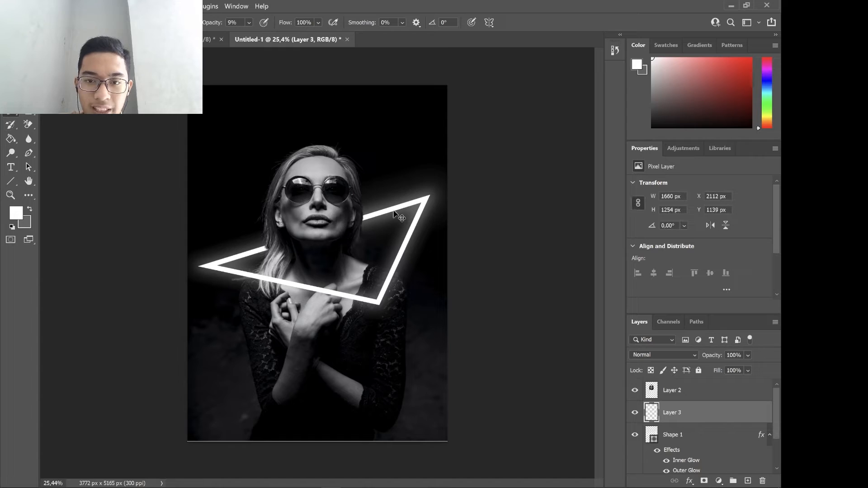
{"action": "key", "text": "ctrl+z"}
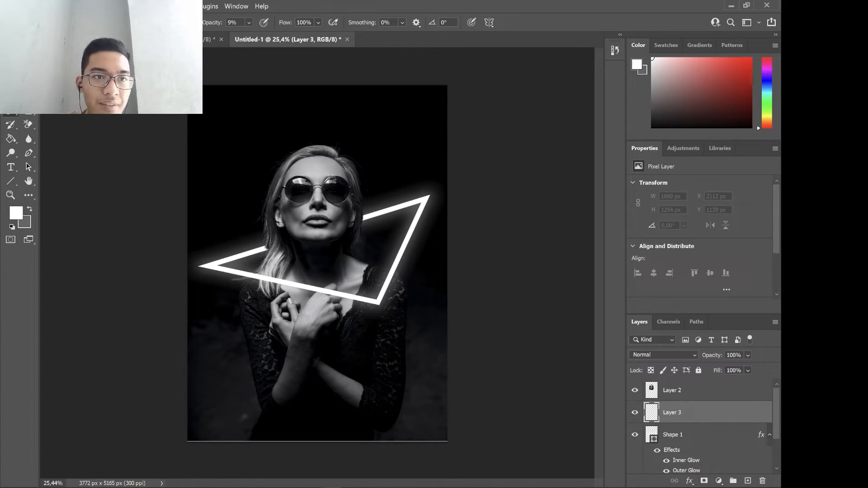
Enlarge the soft brush slightly, try painting a white glow around the triangle, and undo the strokes.
{"action": "left_click", "coordinate": [57, 23]}
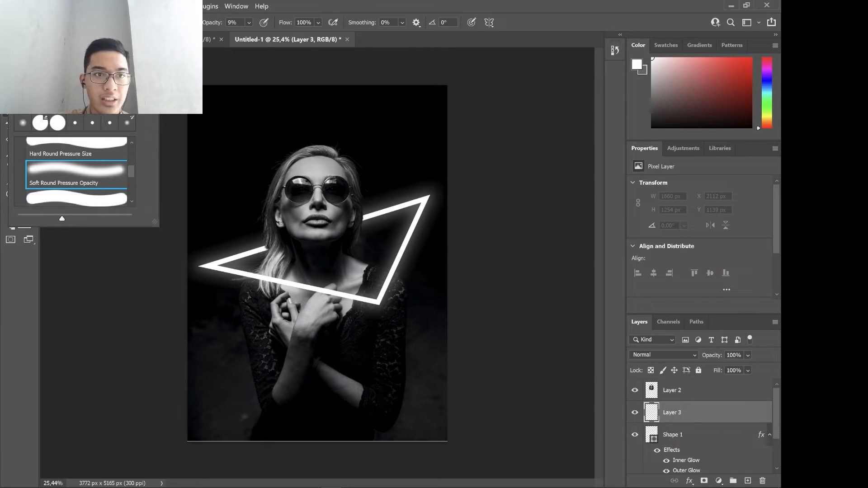
{"action": "left_click", "coordinate": [193, 40]}
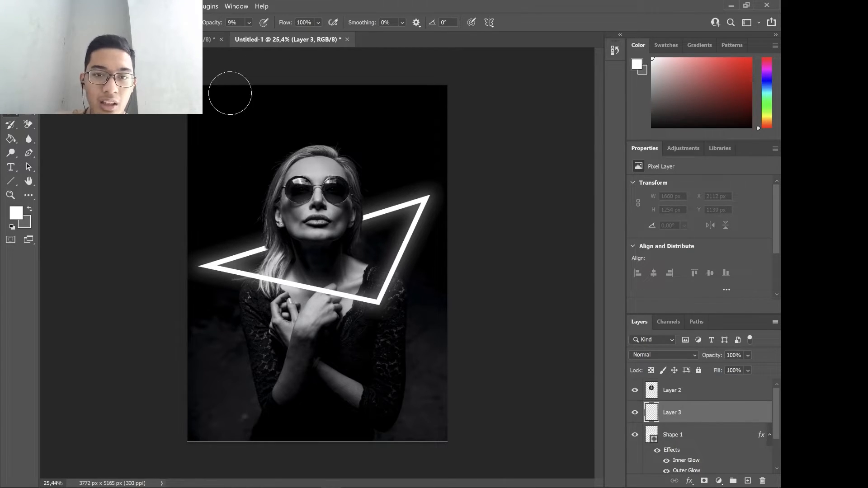
{"action": "mouse_move", "coordinate": [423, 200]}
{"action": "left_mouse_down"}
{"action": "mouse_move", "coordinate": [402, 198]}
{"action": "mouse_move", "coordinate": [359, 223]}
{"action": "mouse_move", "coordinate": [197, 269]}
{"action": "mouse_move", "coordinate": [379, 303]}
{"action": "left_mouse_up"}
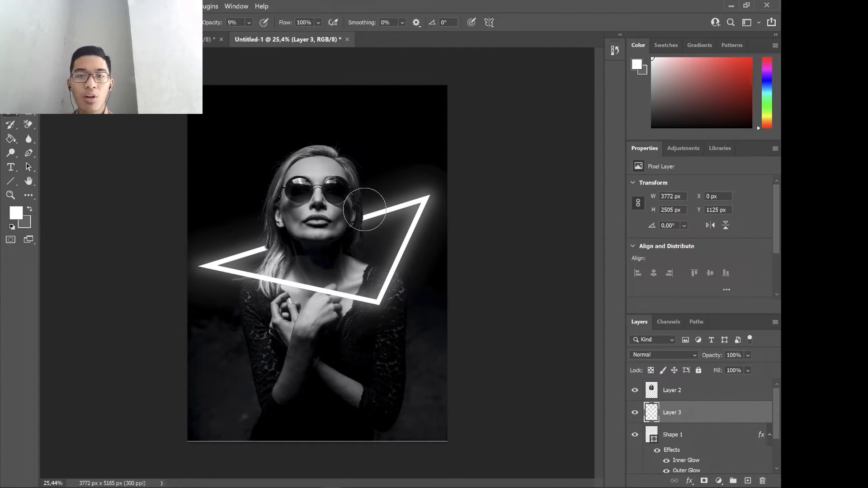
{"action": "key", "text": "ctrl+z"}
{"action": "key", "text": "ctrl+z"}
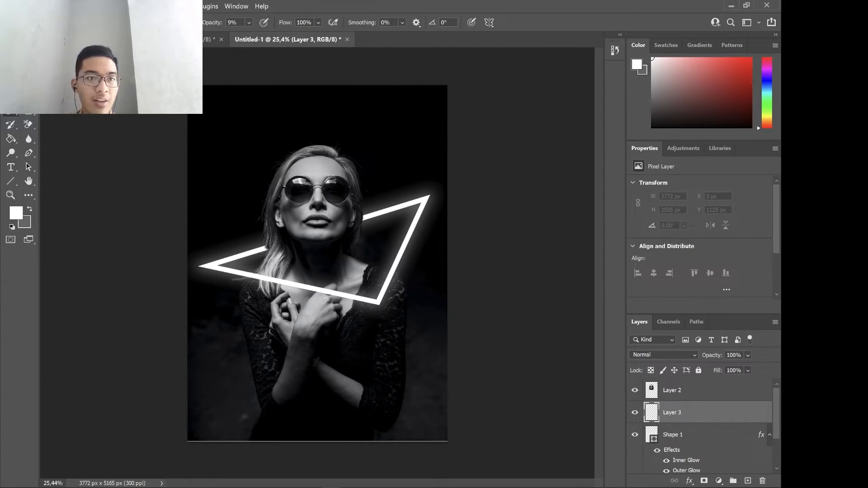
Enlarge the brush a little more and paint a faint white glow along the triangle's bars on Layer 3.
{"action": "left_click", "coordinate": [55, 22]}
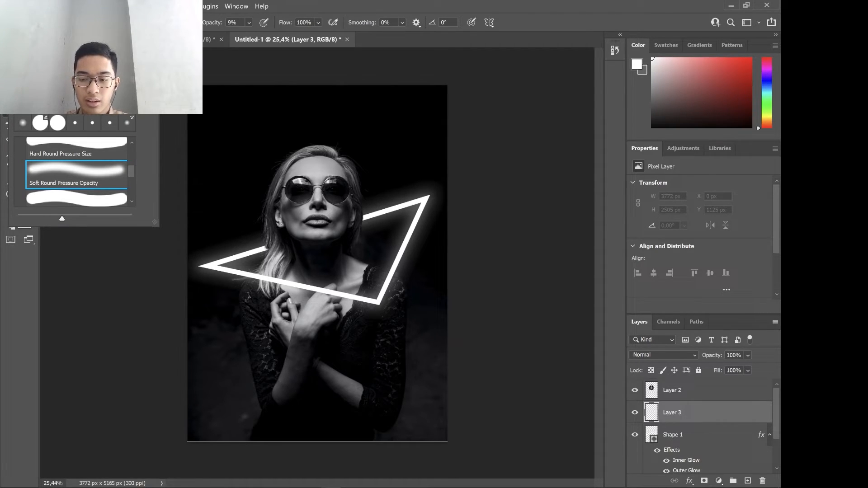
{"action": "left_click", "coordinate": [56, 22]}
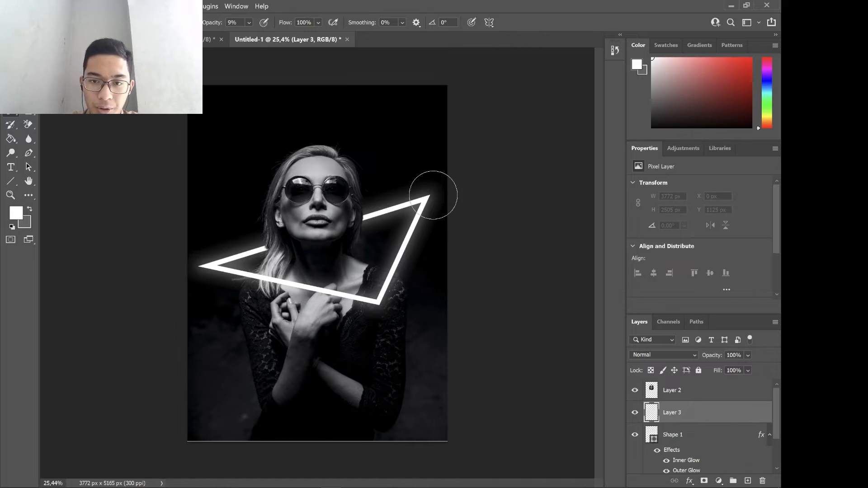
{"action": "mouse_move", "coordinate": [425, 196]}
{"action": "left_mouse_down"}
{"action": "mouse_move", "coordinate": [358, 228]}
{"action": "mouse_move", "coordinate": [240, 251]}
{"action": "mouse_move", "coordinate": [204, 271]}
{"action": "mouse_move", "coordinate": [380, 310]}
{"action": "left_mouse_up"}
{"action": "left_click_drag", "start_coordinate": [430, 202], "coordinate": [371, 311]}
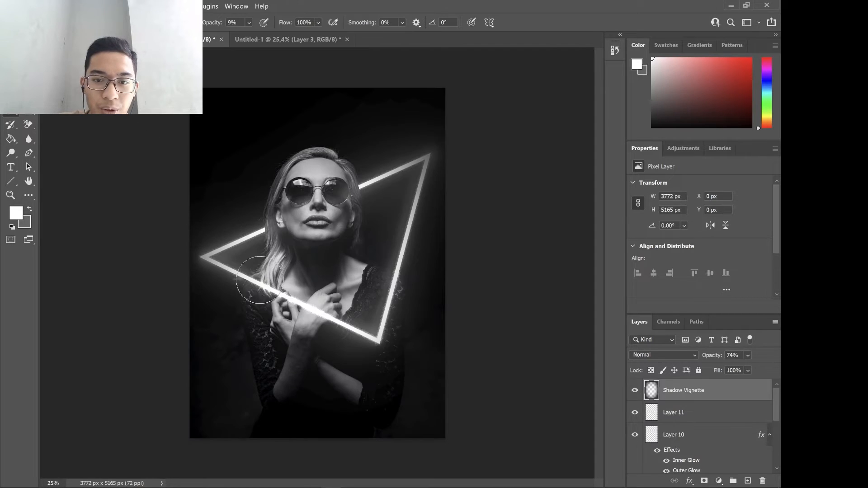
Return to the Untitled-1 document and set Layer 3's blend mode to Vivid Light.
{"action": "left_click", "coordinate": [269, 39]}
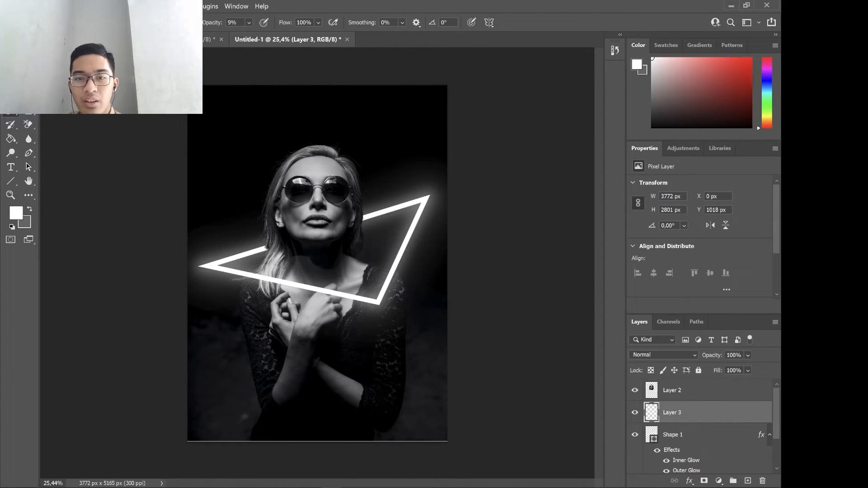
{"action": "left_click", "coordinate": [680, 356]}
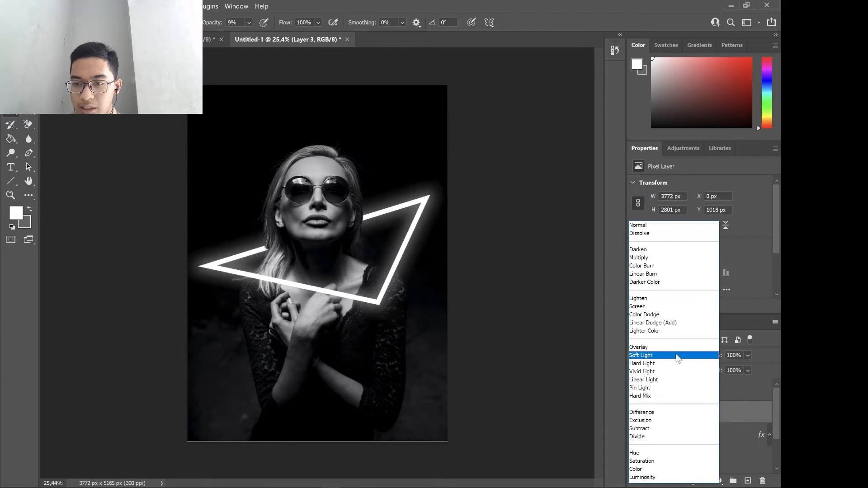
{"action": "left_click", "coordinate": [659, 372]}
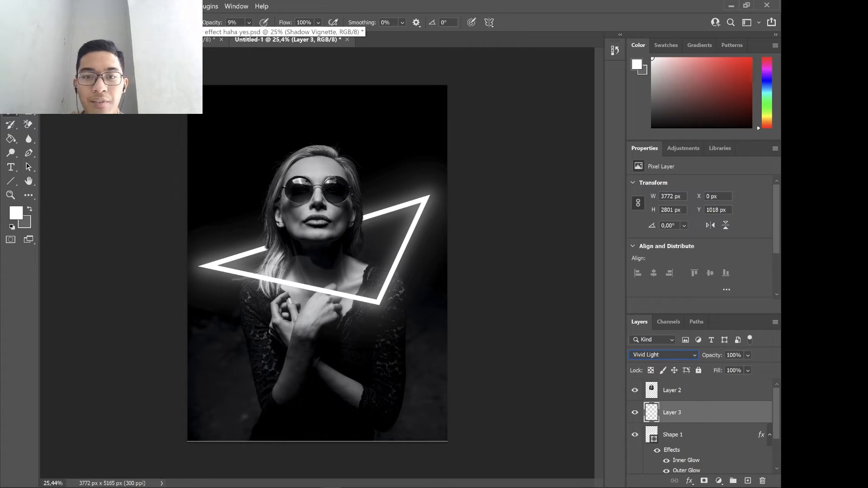
Compare the painted glow around the triangle with the finished reference document, and return to Untitled-1.
{"action": "left_click", "coordinate": [209, 39]}
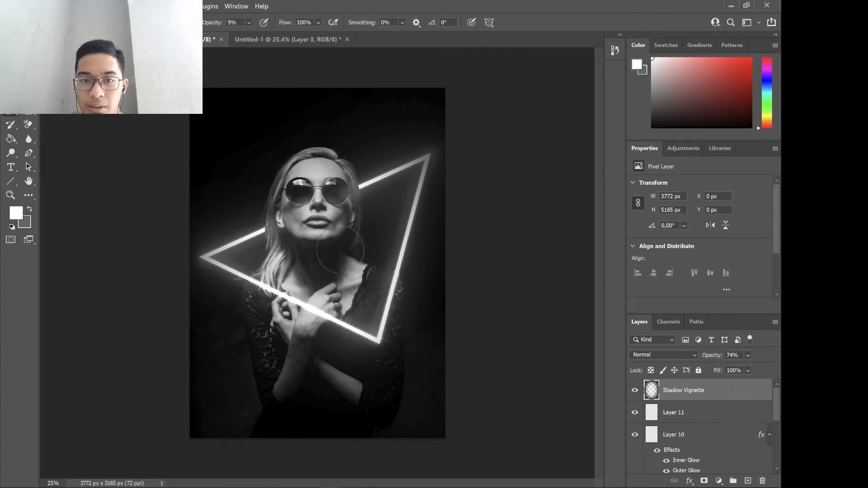
{"action": "left_click", "coordinate": [269, 40]}
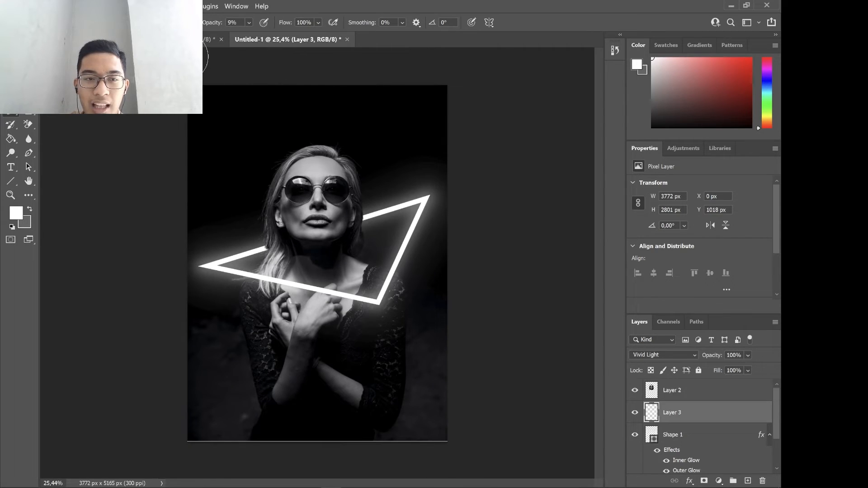
{"action": "left_click", "coordinate": [209, 39]}
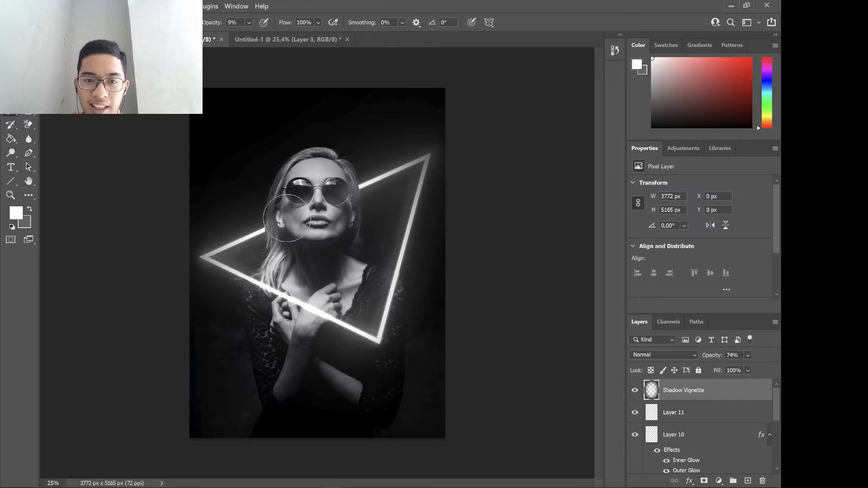
{"action": "left_click", "coordinate": [286, 41]}
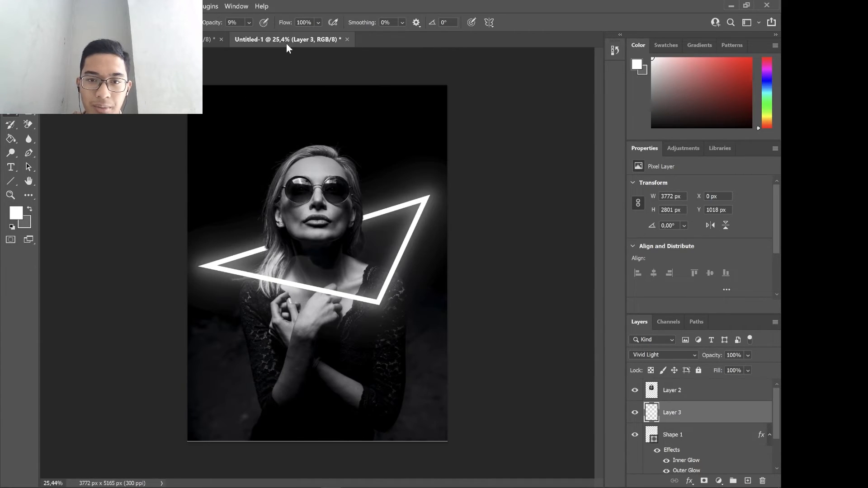
{"action": "left_click", "coordinate": [675, 394]}
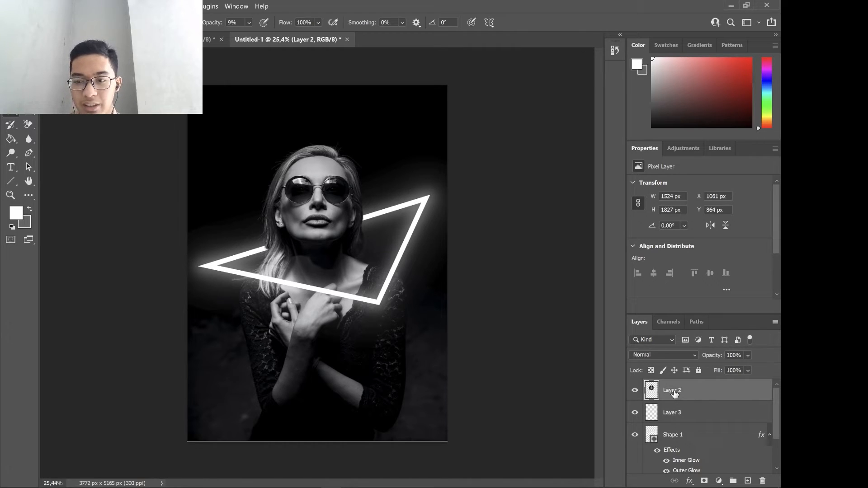
{"action": "right_click", "coordinate": [674, 393]}
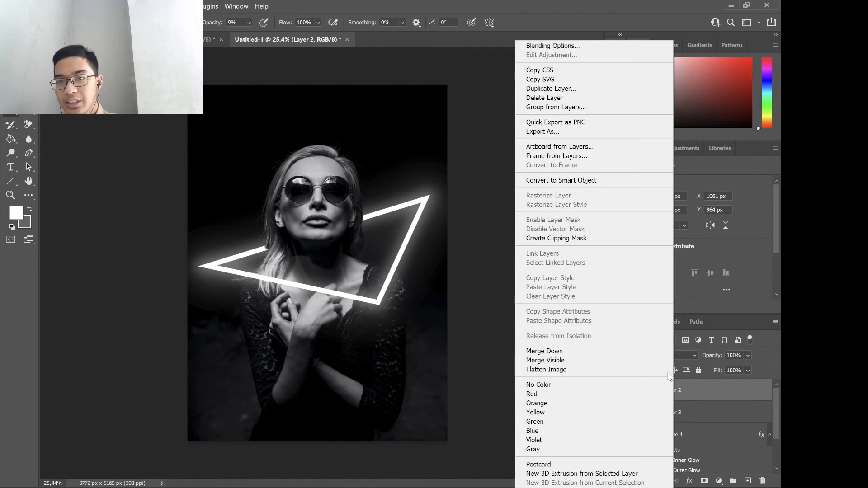
{"action": "left_click", "coordinate": [586, 98]}
{"action": "left_click", "coordinate": [758, 383]}
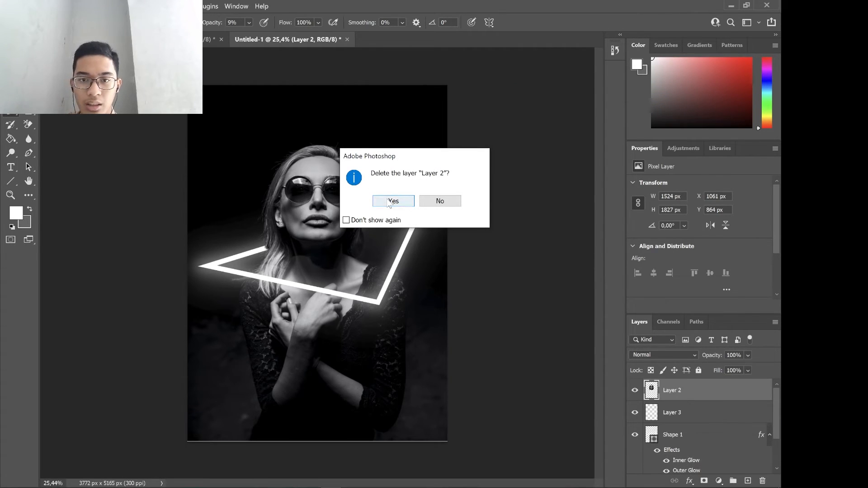
{"action": "left_click", "coordinate": [441, 202]}
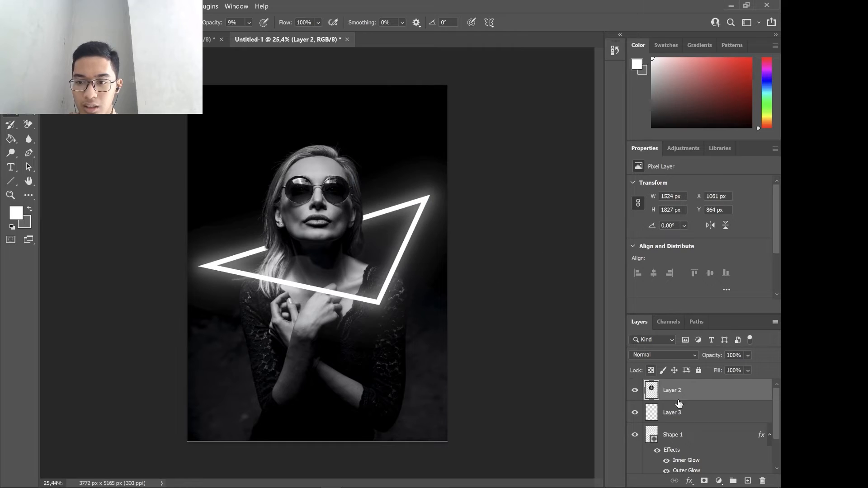
Duplicate Layer 2 within the Untitled-1 document.
{"action": "right_click", "coordinate": [689, 391]}
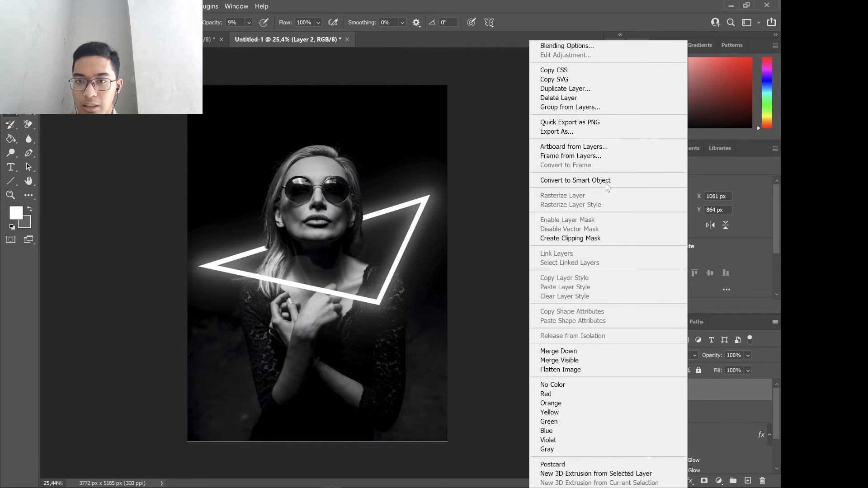
{"action": "left_click", "coordinate": [571, 90]}
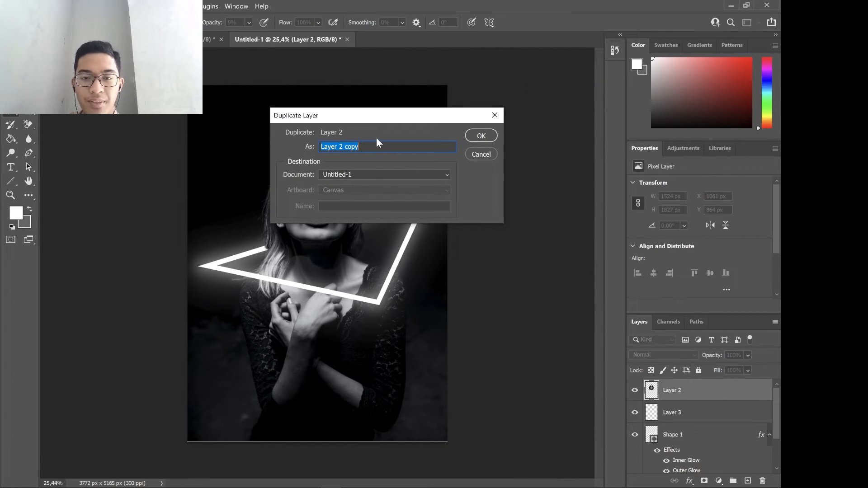
{"action": "left_click", "coordinate": [475, 134]}
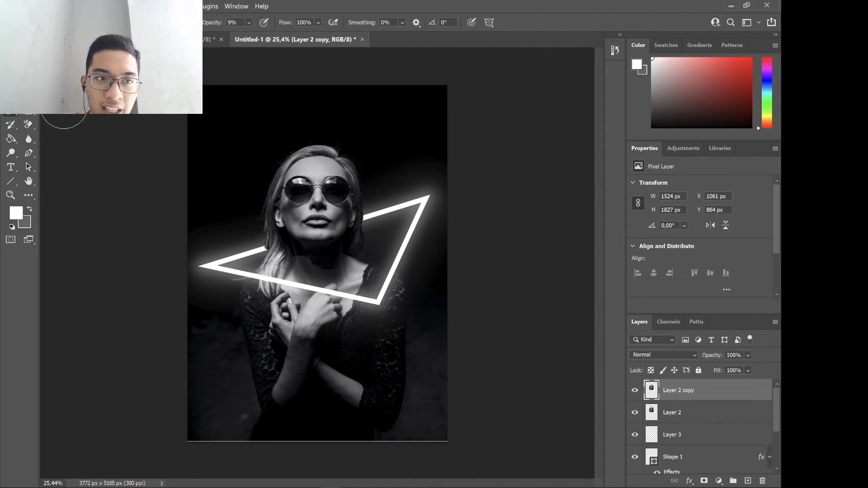
Copy the woman's sunglasses onto their own layer using Object Selection, and delete the Layer 2 copy.
{"action": "left_click", "coordinate": [28, 69]}
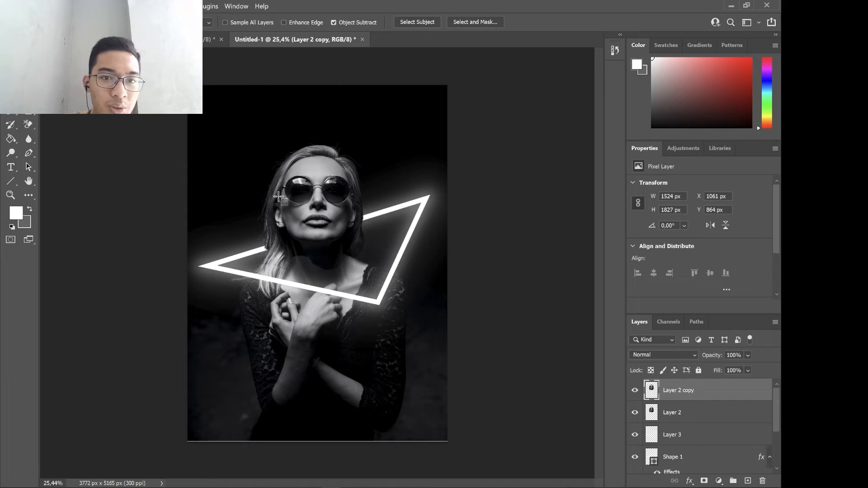
{"action": "left_click_drag", "start_coordinate": [280, 172], "coordinate": [353, 207]}
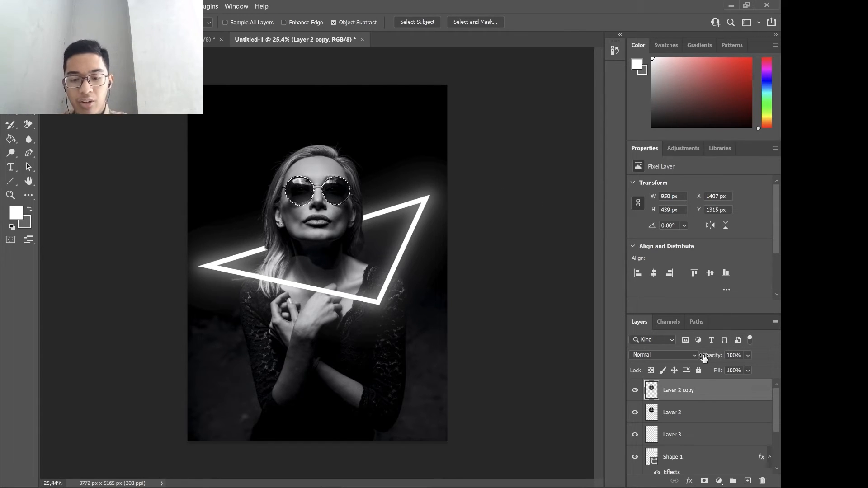
{"action": "key", "text": "ctrl+j"}
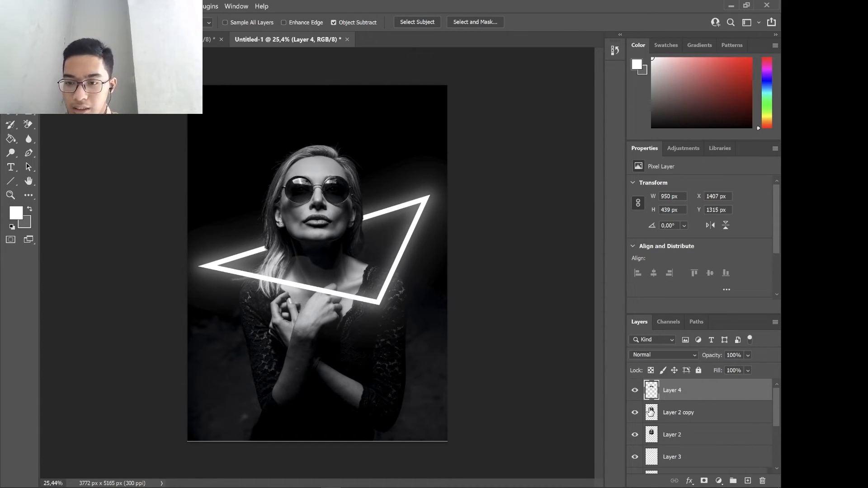
{"action": "left_click", "coordinate": [681, 412]}
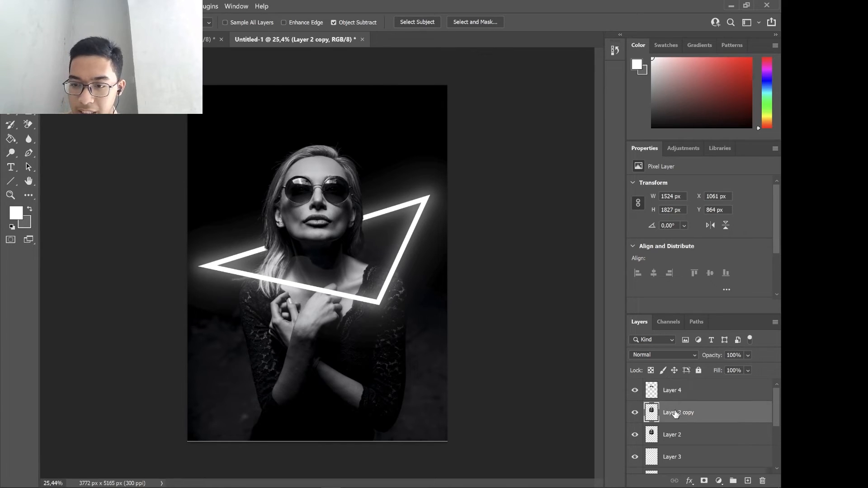
{"action": "left_click", "coordinate": [763, 481]}
{"action": "left_click", "coordinate": [384, 200]}
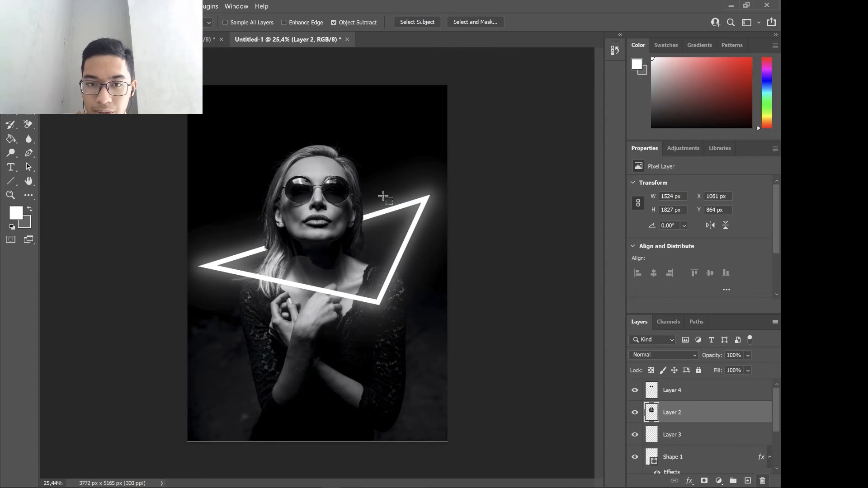
Add an empty layer above the sunglasses layer and clip it to that layer.
{"action": "left_click", "coordinate": [690, 397]}
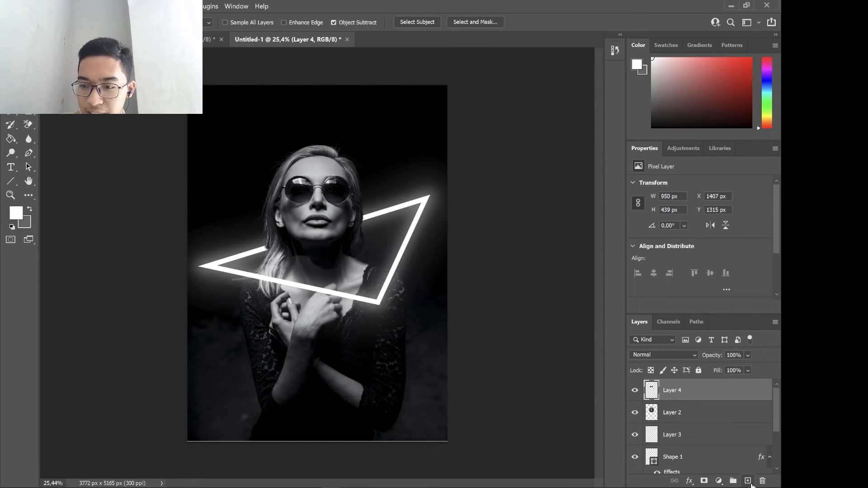
{"action": "left_click", "coordinate": [748, 481]}
{"action": "right_click", "coordinate": [673, 381]}
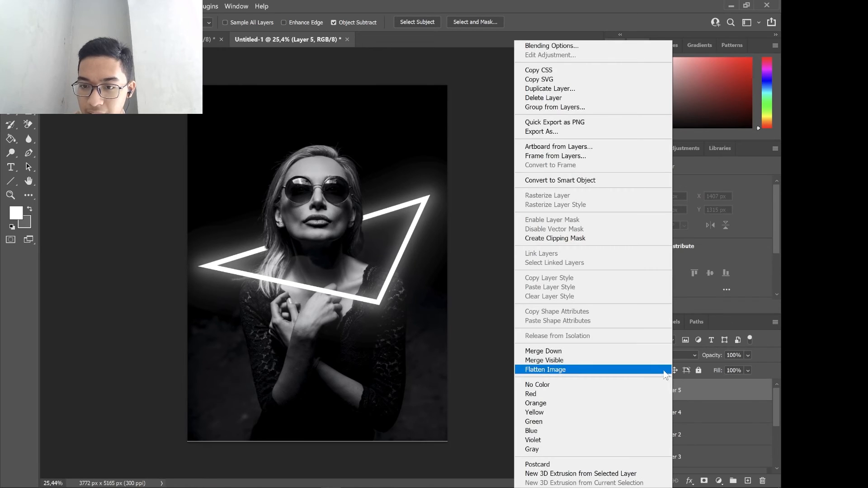
{"action": "left_click", "coordinate": [572, 240]}
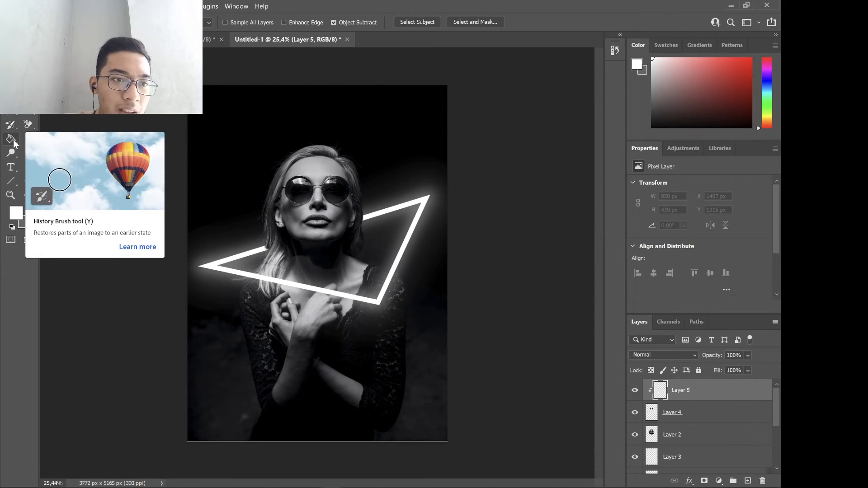
Paint a faint white reflection over the lower part of both sunglass lenses with the soft brush at 9% opacity.
{"action": "left_click", "coordinate": [10, 125]}
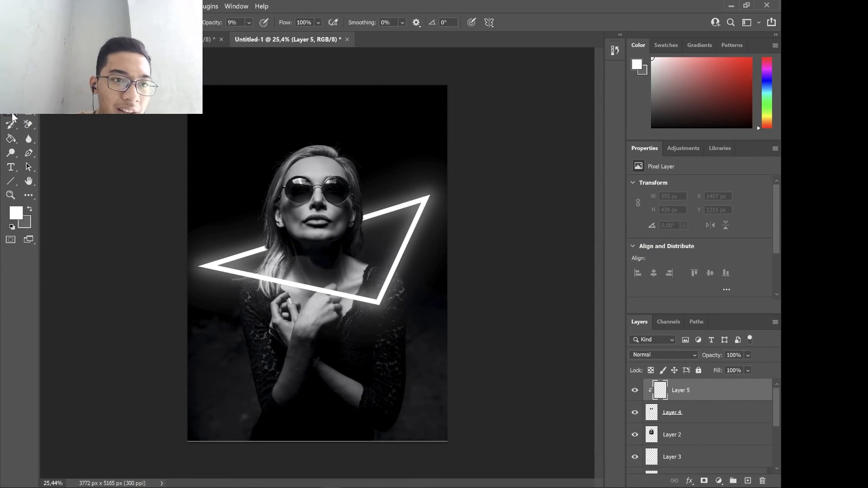
{"action": "left_click", "coordinate": [341, 216]}
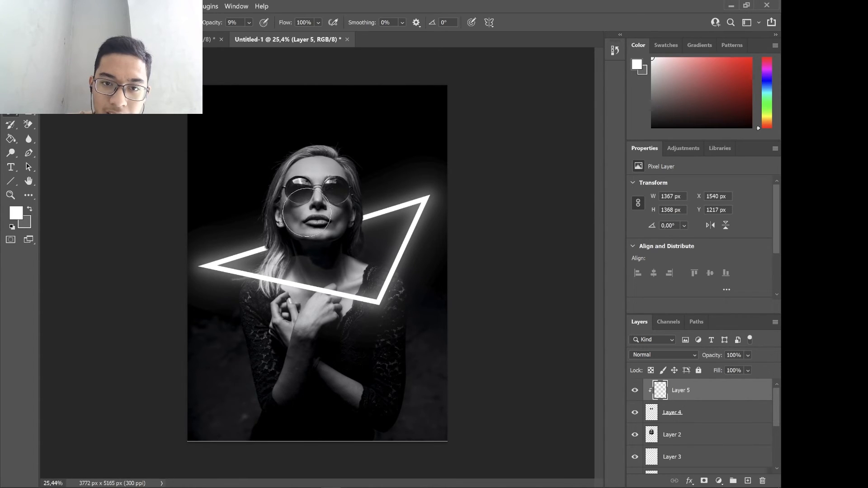
{"action": "left_click", "coordinate": [294, 213]}
{"action": "left_click", "coordinate": [348, 215]}
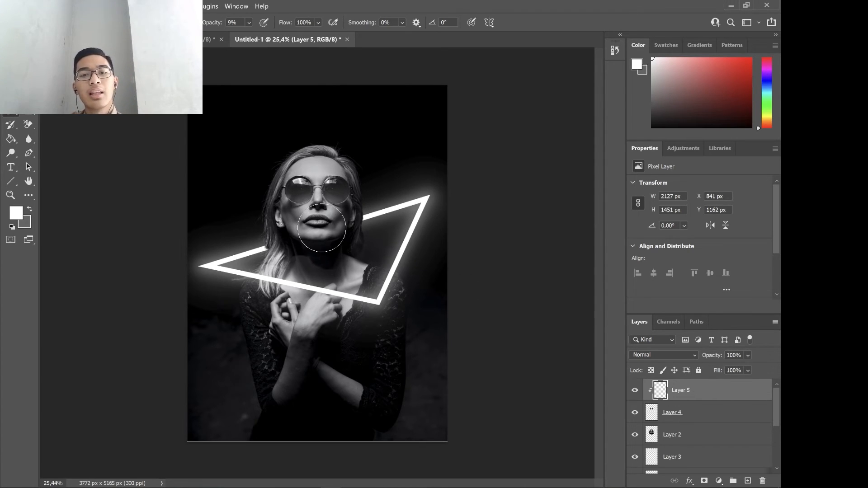
{"action": "left_click", "coordinate": [336, 222]}
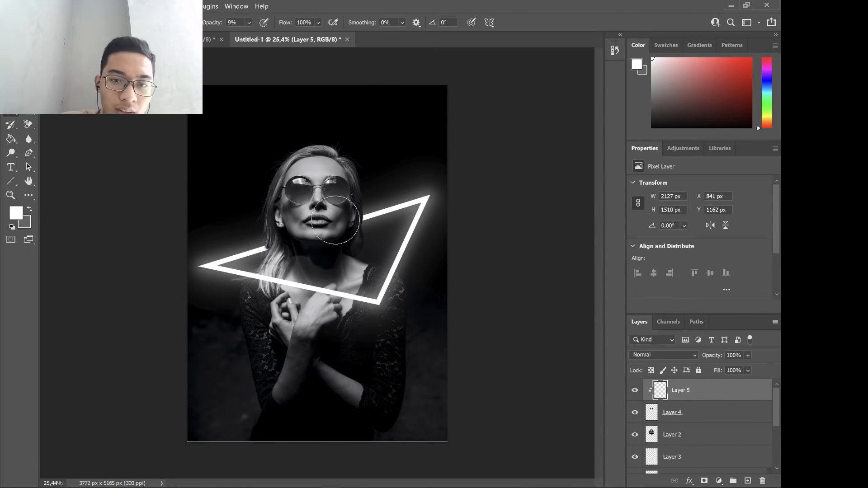
{"action": "left_click", "coordinate": [357, 207]}
{"action": "left_click", "coordinate": [330, 253]}
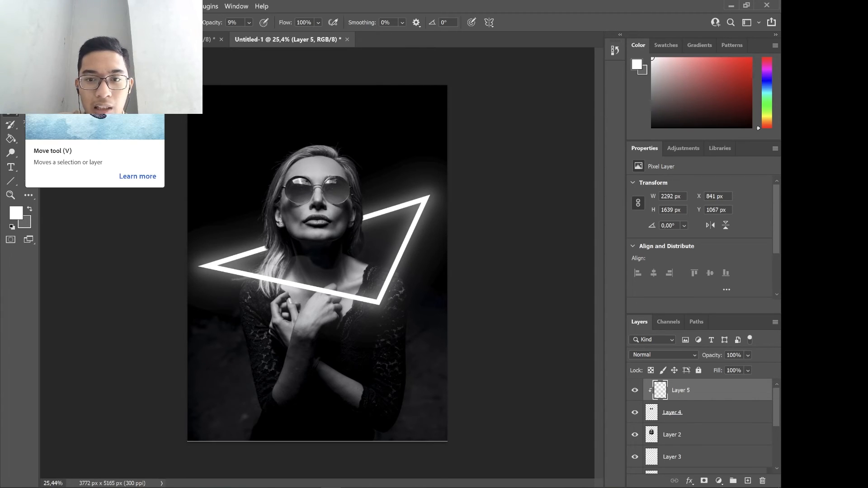
Compare the sunglasses' reflection with the finished reference document, and return to Untitled-1.
{"action": "left_click", "coordinate": [11, 40]}
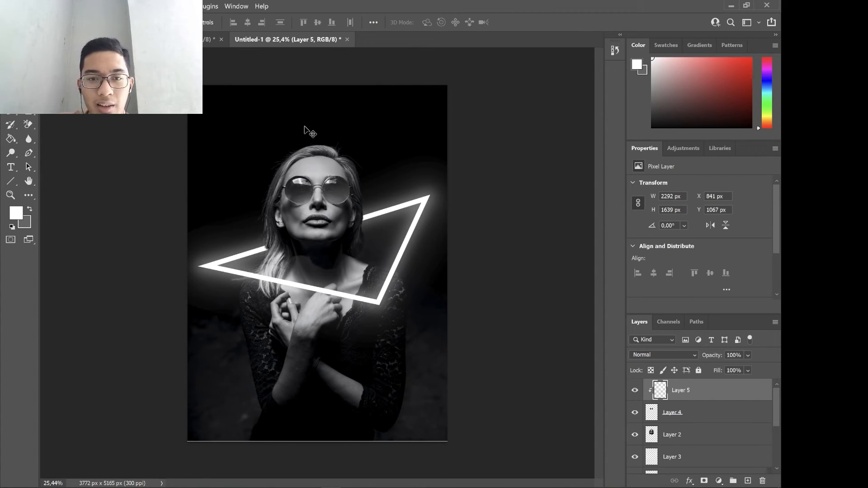
{"action": "left_click", "coordinate": [209, 40]}
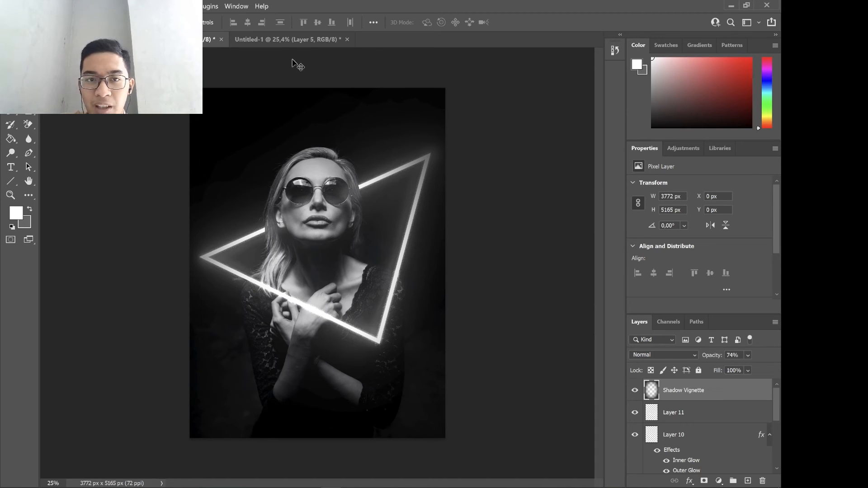
{"action": "left_click", "coordinate": [286, 40]}
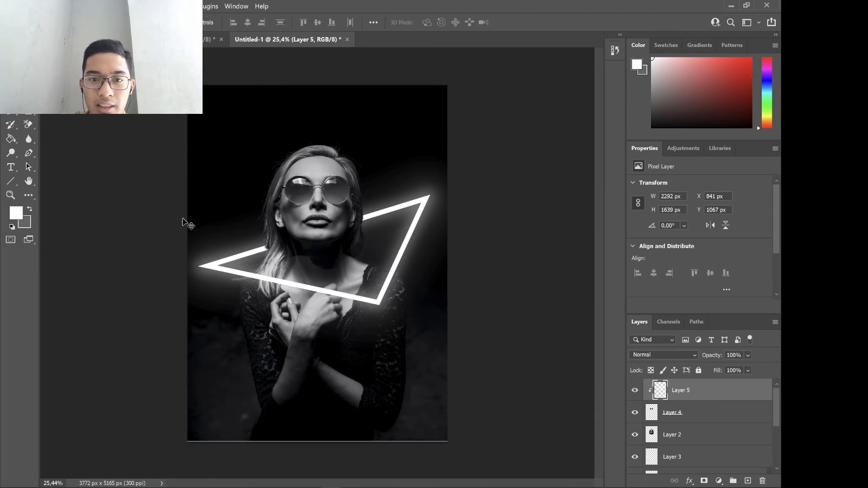
Copy the Shadow Vignette layer from the reference document into Untitled-1 and align it to cover the whole canvas.
{"action": "left_click", "coordinate": [210, 39]}
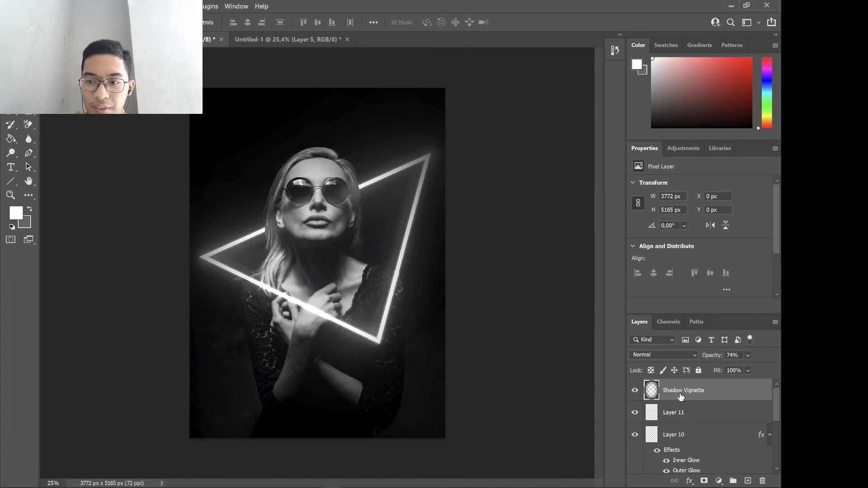
{"action": "left_click_drag", "start_coordinate": [670, 385], "coordinate": [286, 134]}
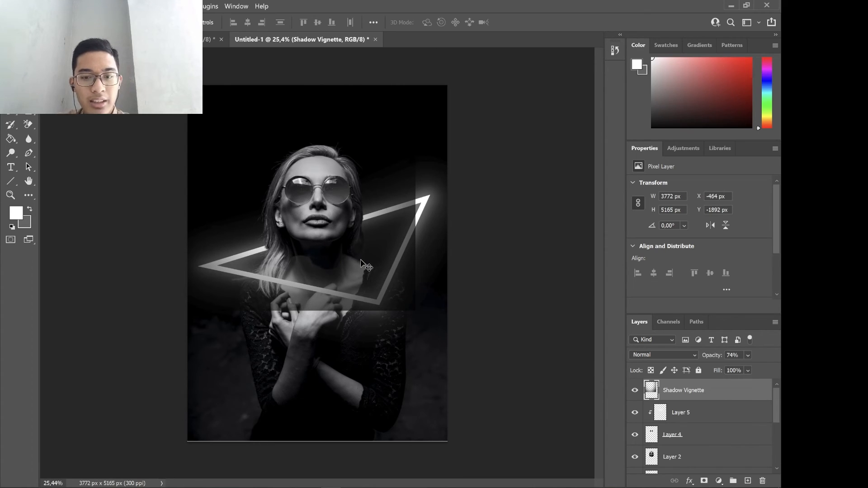
{"action": "key", "text": "ctrl+t"}
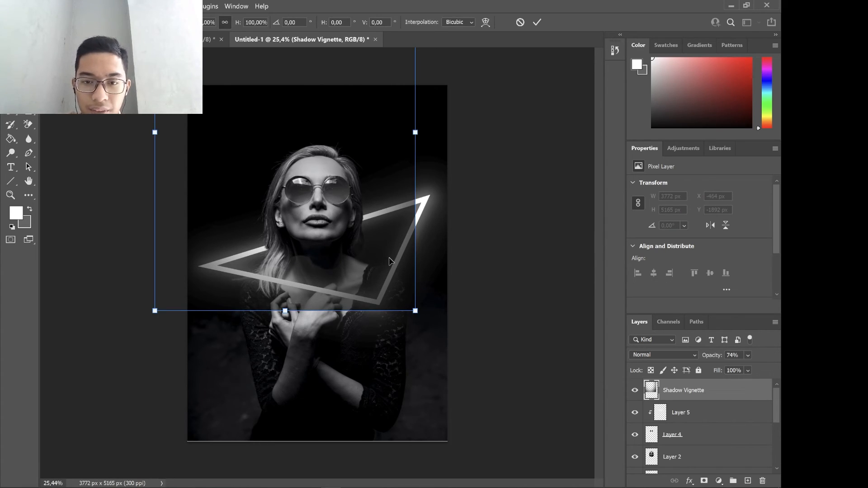
{"action": "left_click_drag", "start_coordinate": [389, 262], "coordinate": [426, 399]}
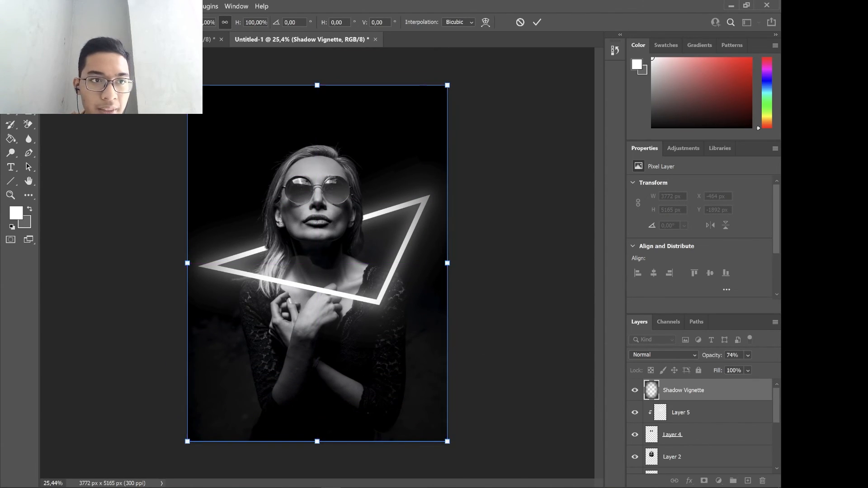
{"action": "key", "text": "Return"}
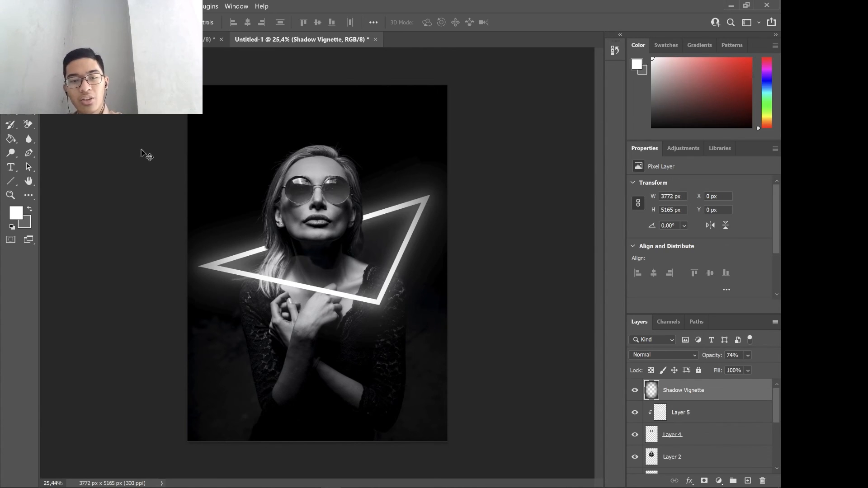
{"action": "key", "text": "ctrl+s"}
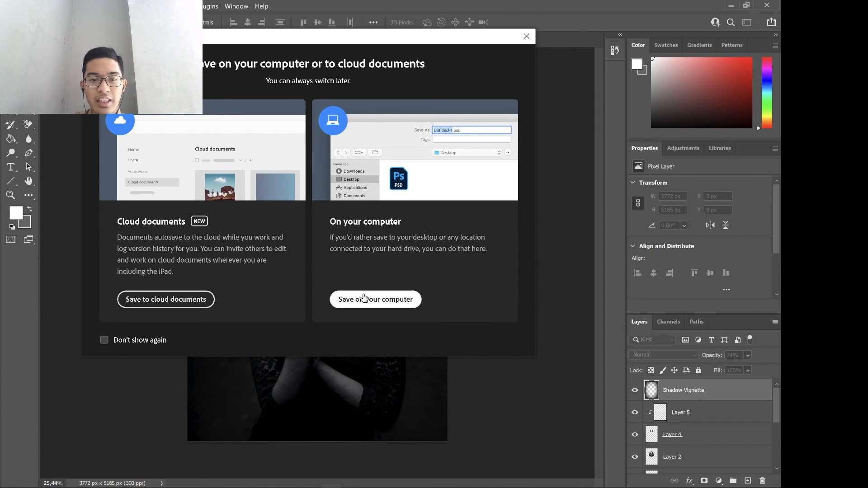
{"action": "left_click", "coordinate": [364, 299]}
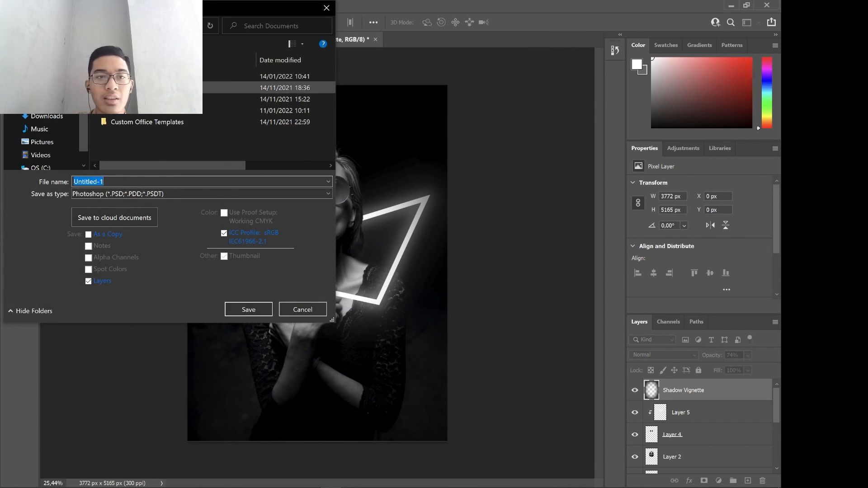
{"action": "double_click", "coordinate": [140, 76]}
{"action": "scroll", "coordinate": [141, 87], "scroll_direction": "down", "scroll_amount": 3}
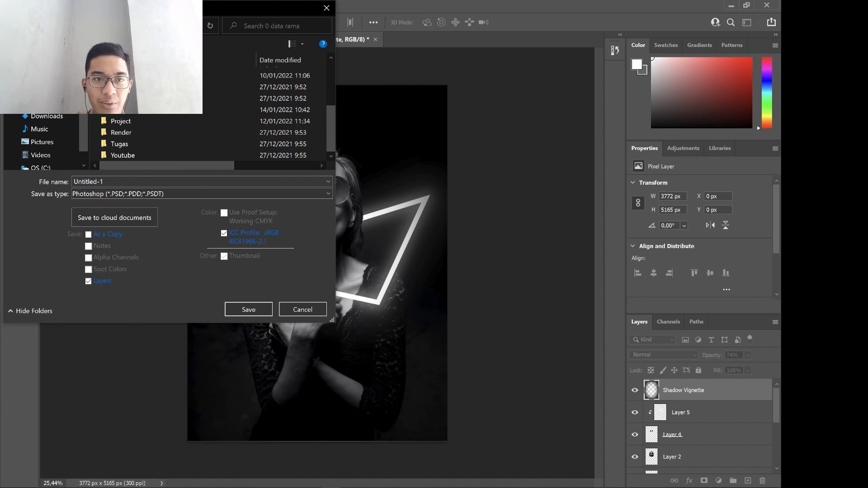
{"action": "scroll", "coordinate": [49, 136], "scroll_direction": "down", "scroll_amount": 2}
{"action": "left_click", "coordinate": [327, 7]}
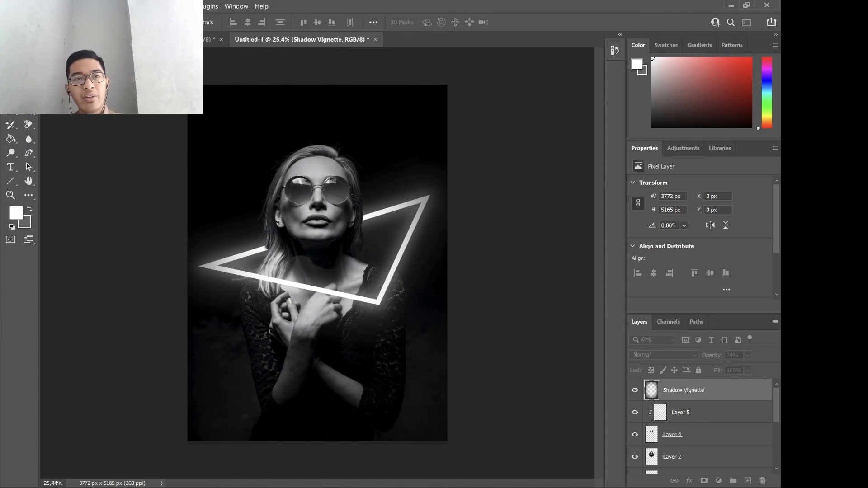
{"action": "left_click", "coordinate": [23, 7]}
{"action": "mouse_move", "coordinate": [121, 157]}
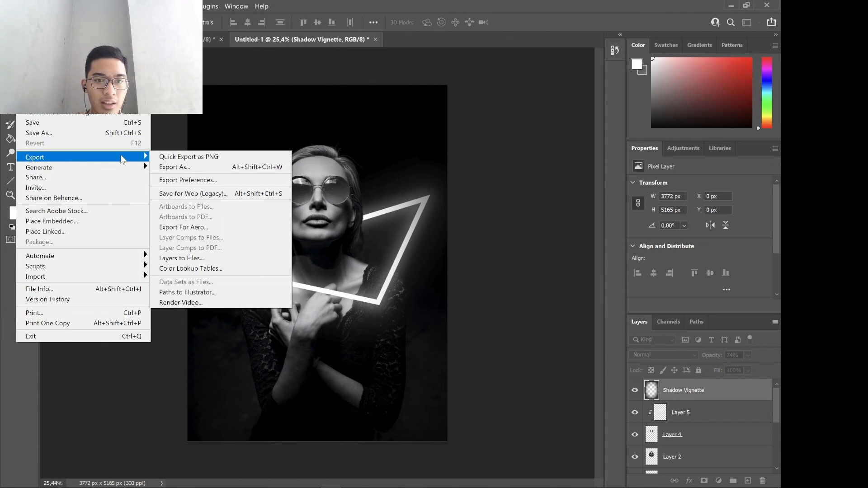
{"action": "left_click", "coordinate": [175, 158]}
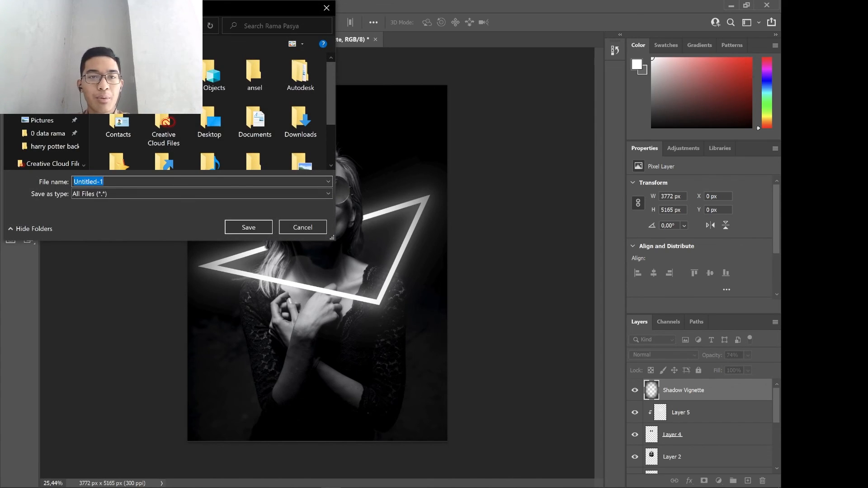
{"action": "scroll", "coordinate": [182, 116], "scroll_direction": "down", "scroll_amount": 1}
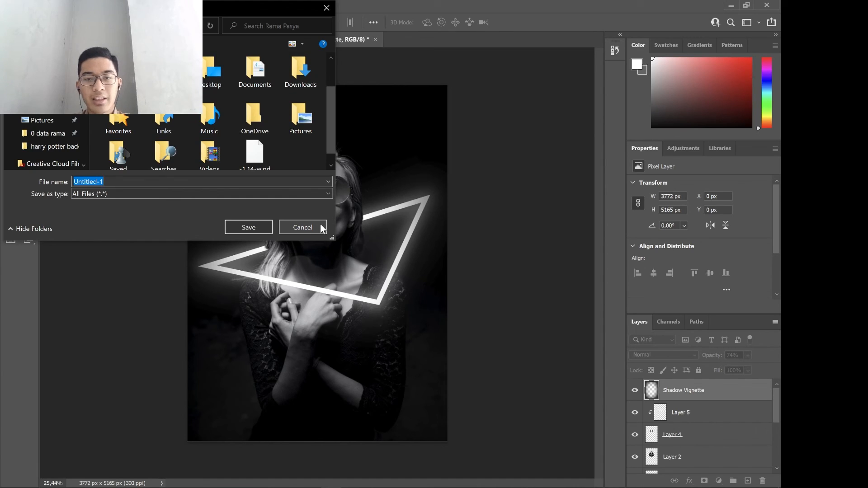
{"action": "left_click", "coordinate": [322, 228]}
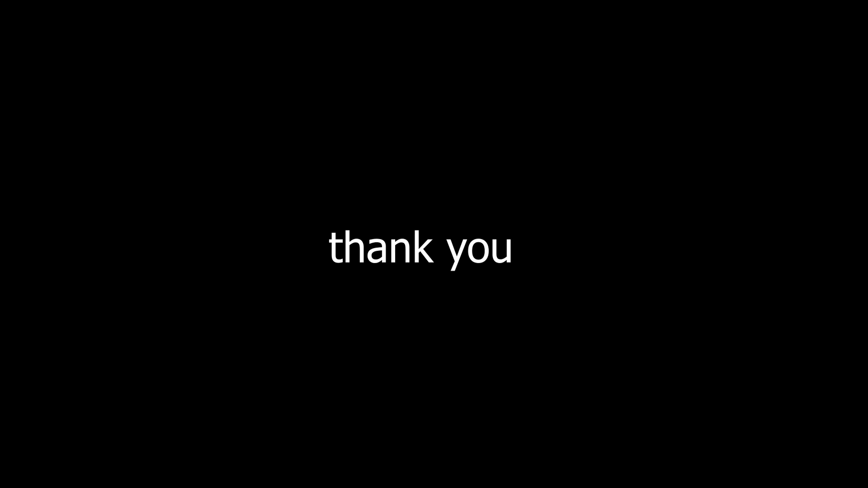